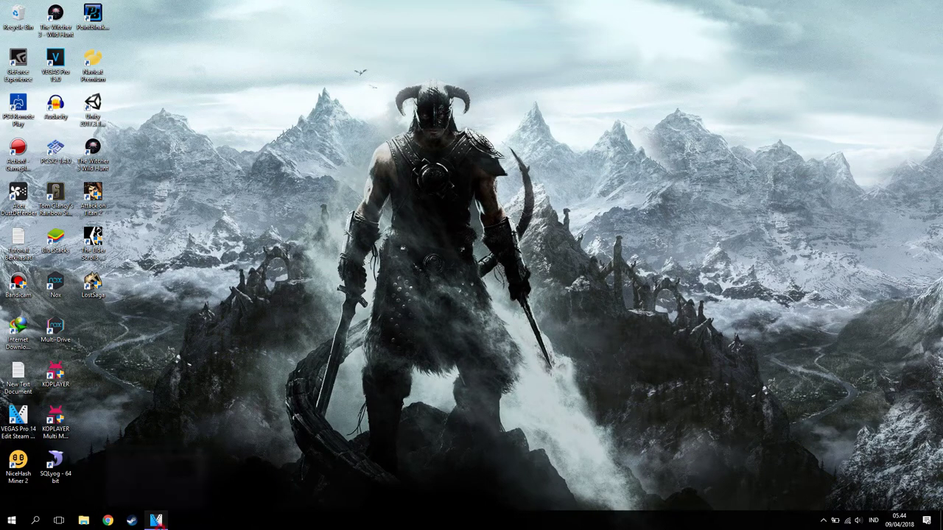
- Switch to File Explorer and browse the Video folder inside Downloads
click(156, 520)
click(156, 521)
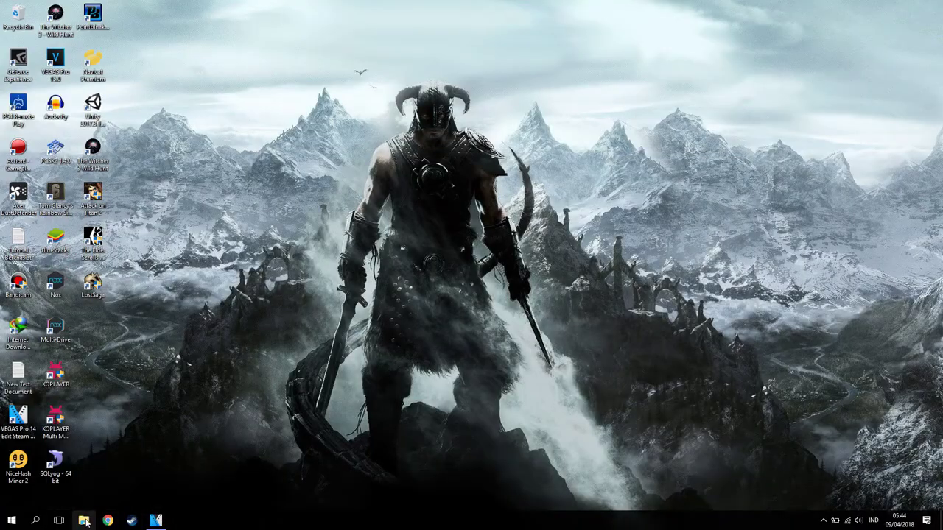
click(86, 522)
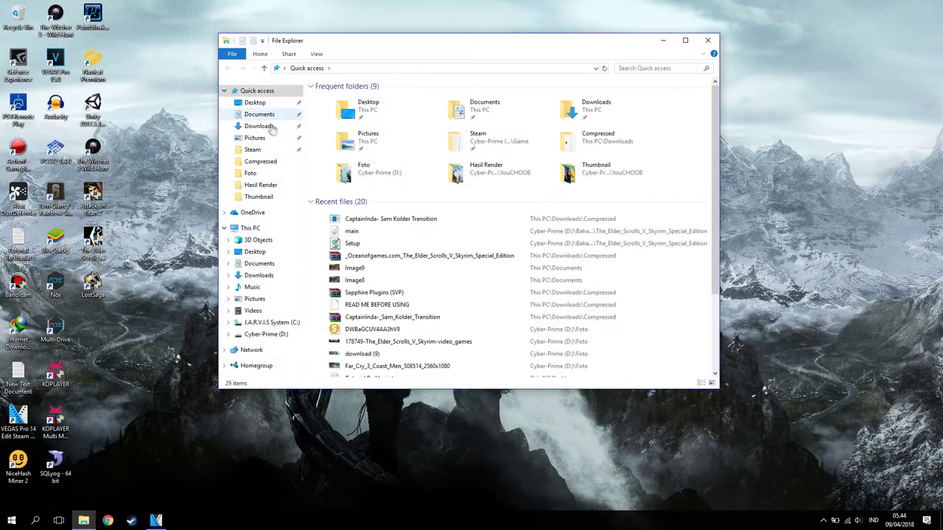
click(271, 125)
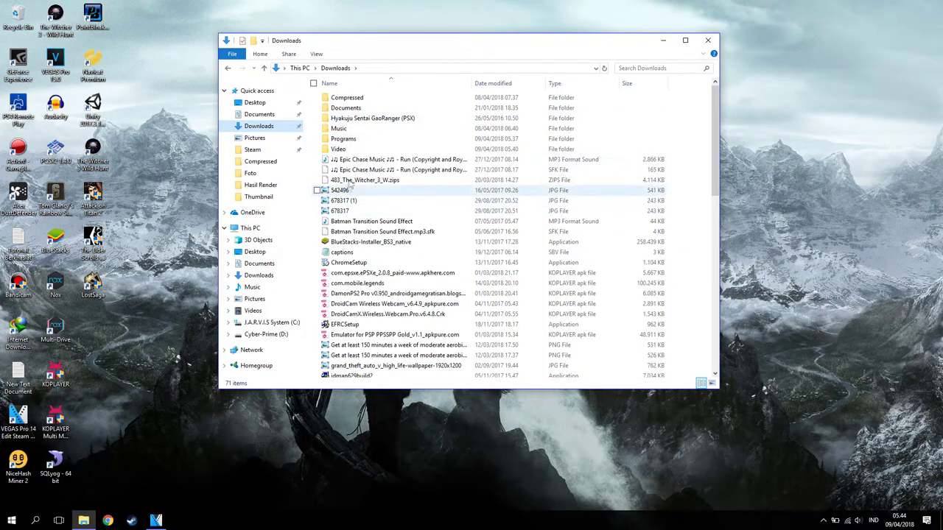
double_click(350, 140)
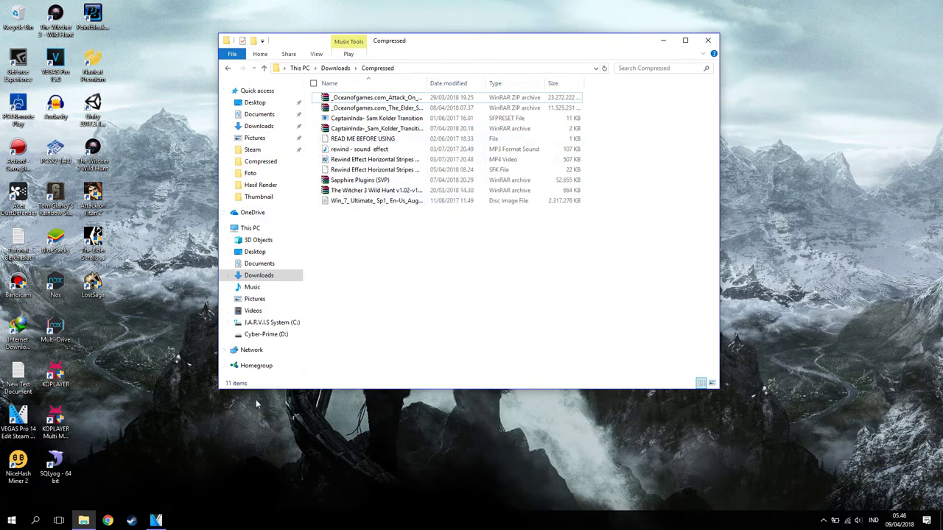
- Switch to VEGAS Pro and open the Street Fight spinning kick, Mortal Kombat X X-Rays and Ultimate Green Screen Effects Pack videos onto the timeline
mouse_move(156, 522)
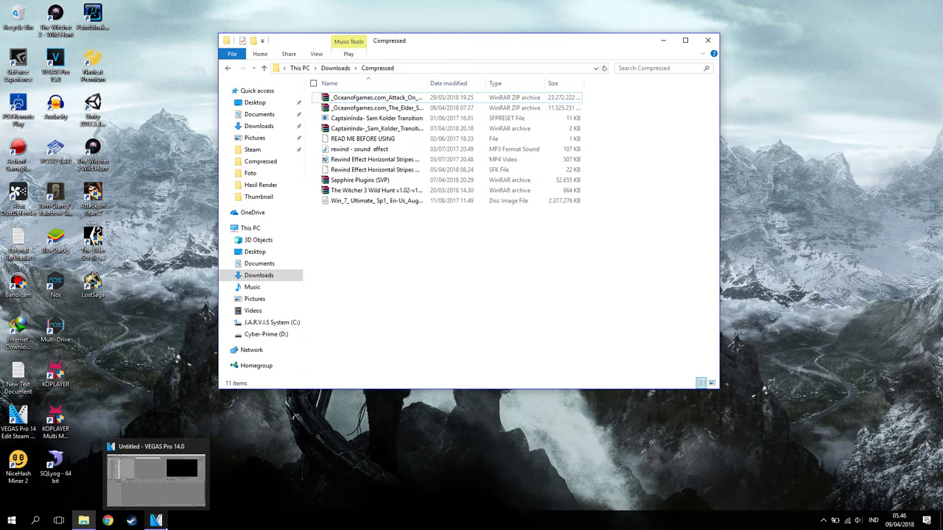
click(165, 521)
click(7, 15)
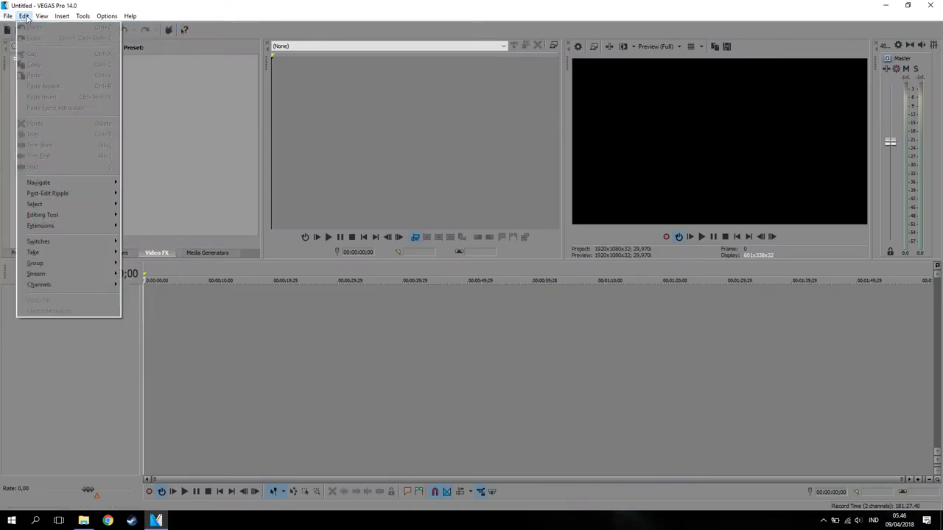
click(14, 38)
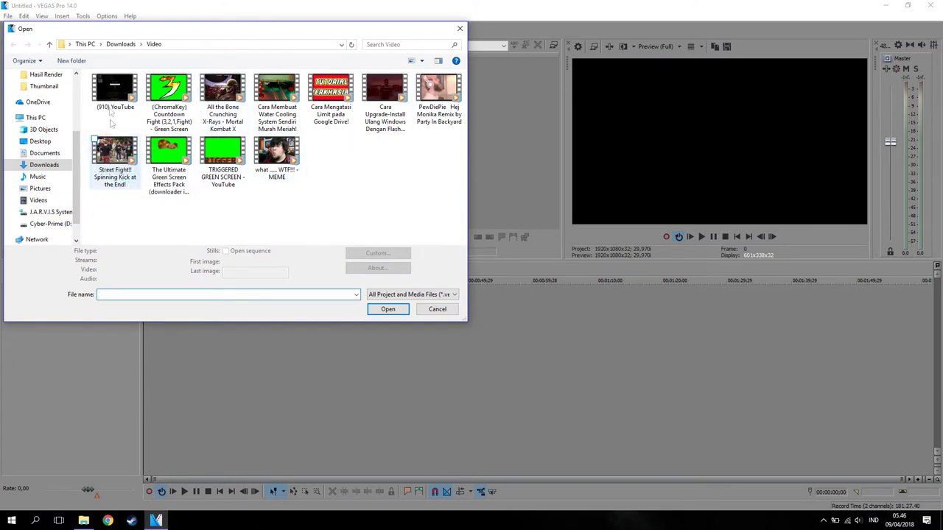
click(94, 140)
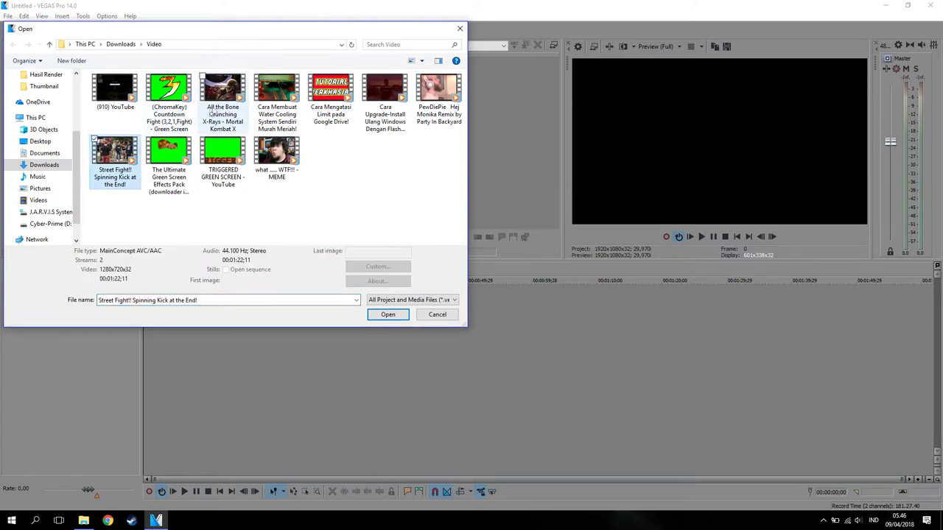
click(203, 76)
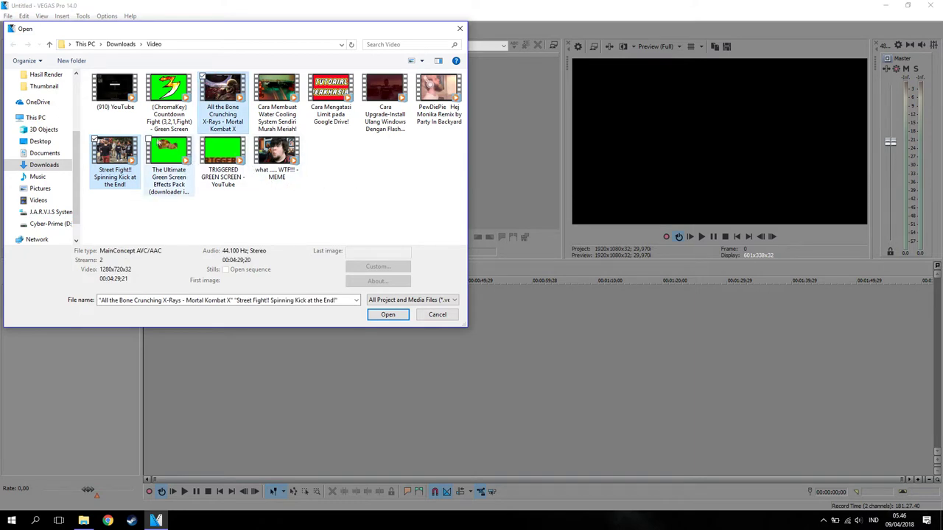
click(148, 140)
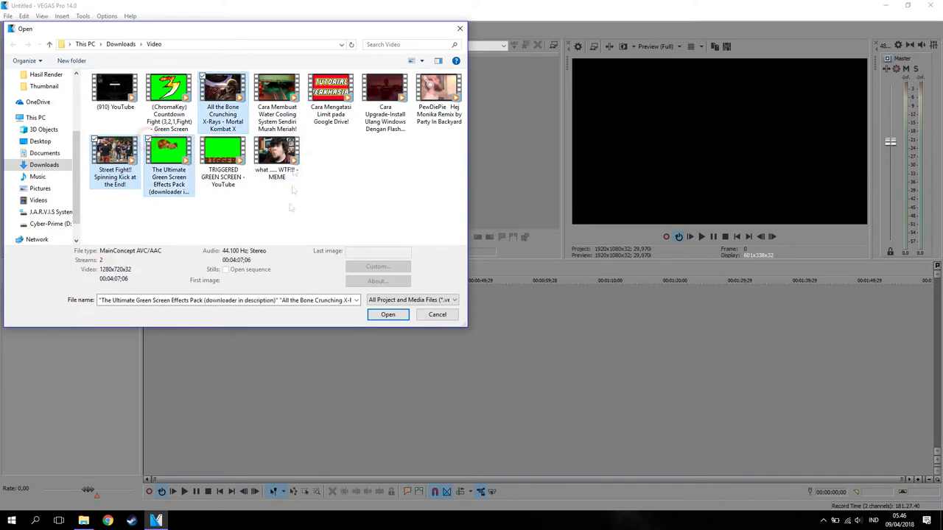
click(388, 315)
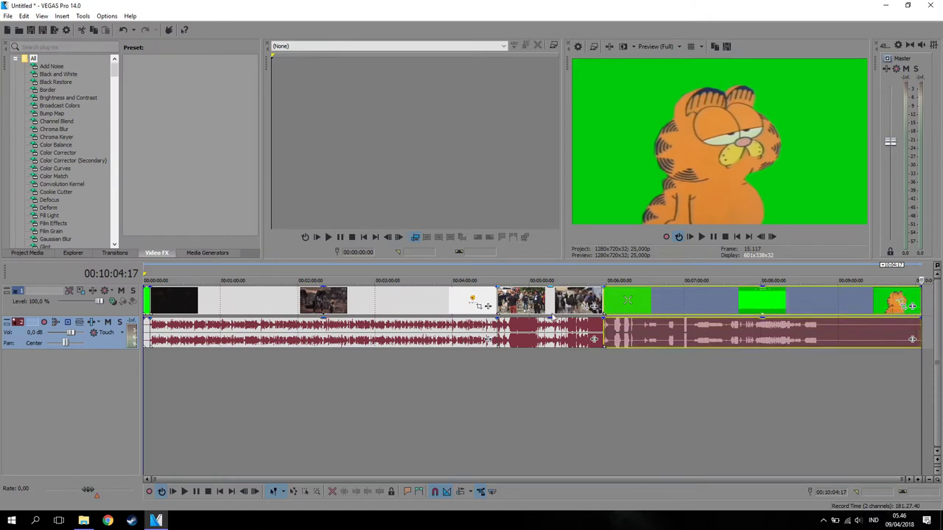
click(542, 307)
click(564, 303)
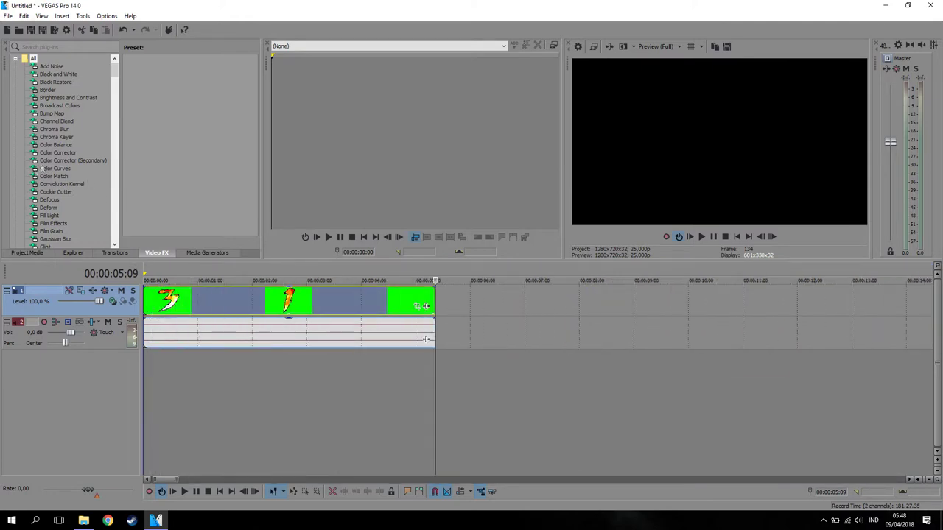
- Apply the default Chroma Keyer to the countdown clip with its green background as key color, and close the effect and File Explorer windows
drag(55, 144, 322, 298)
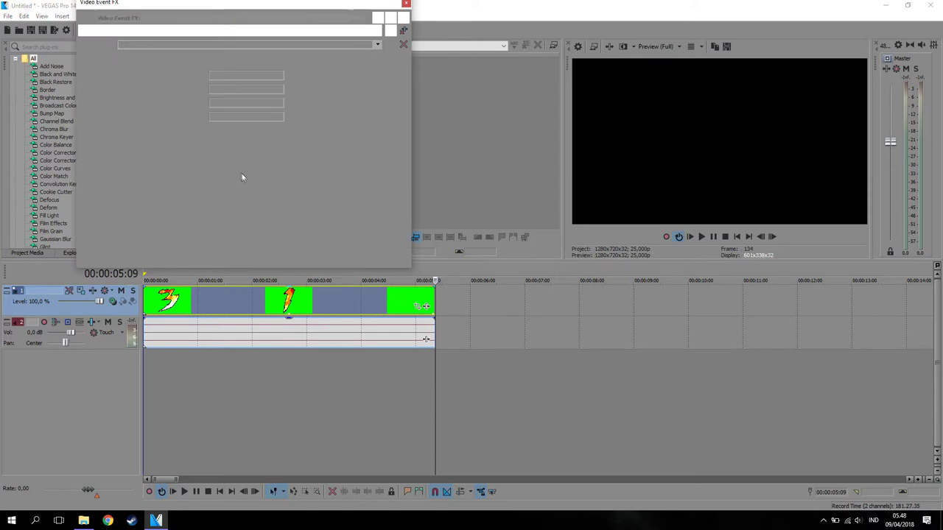
click(151, 76)
click(153, 87)
click(418, 302)
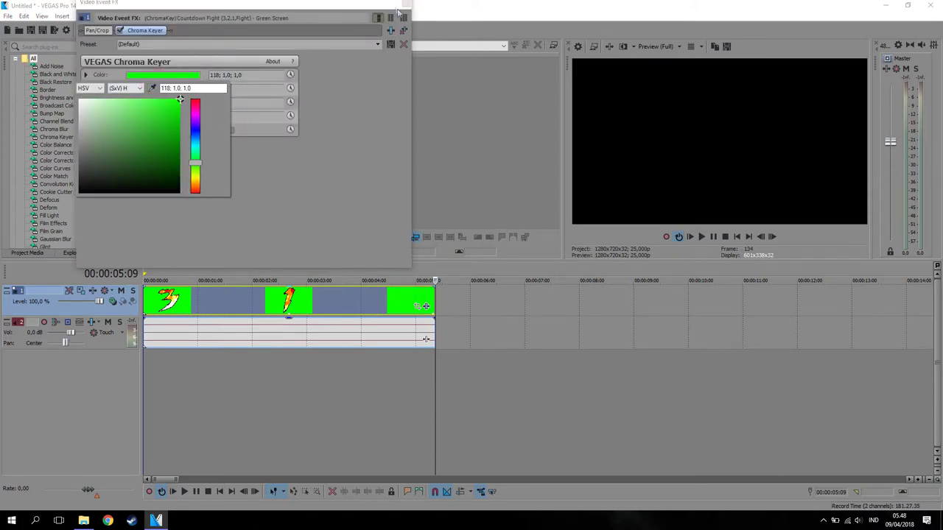
click(405, 5)
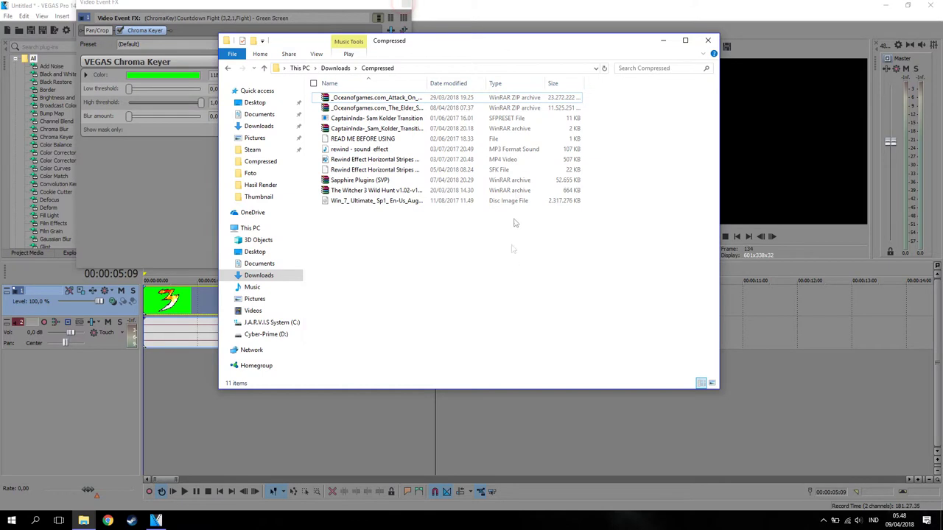
click(709, 41)
click(409, 5)
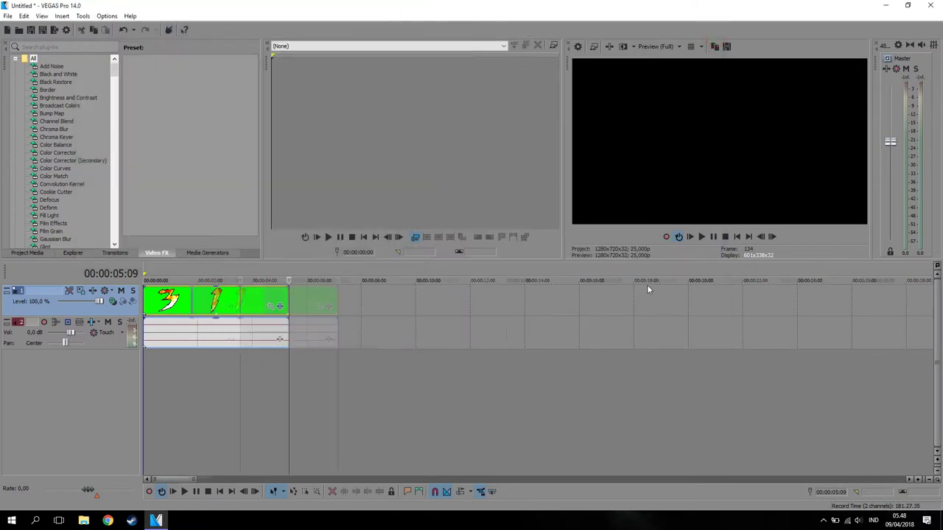
- Apply the default Chroma Keyer to the last green screen effects clip, sampling its green background as the key color
scroll(647, 287, down, 10)
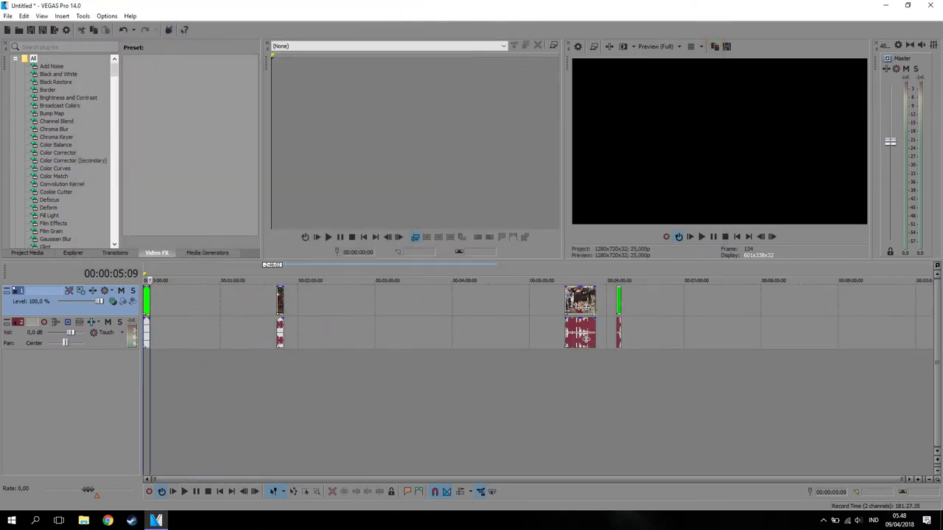
click(617, 300)
scroll(618, 299, up, 10)
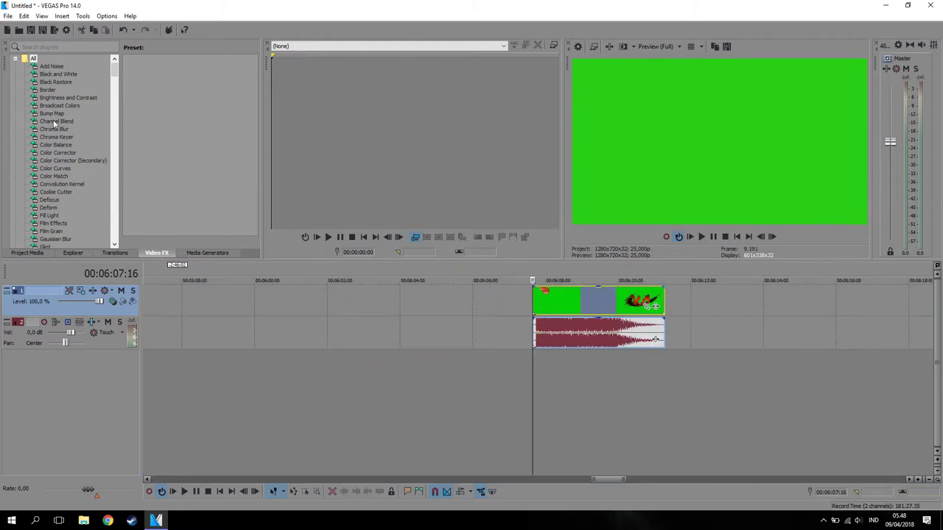
drag(58, 138, 577, 311)
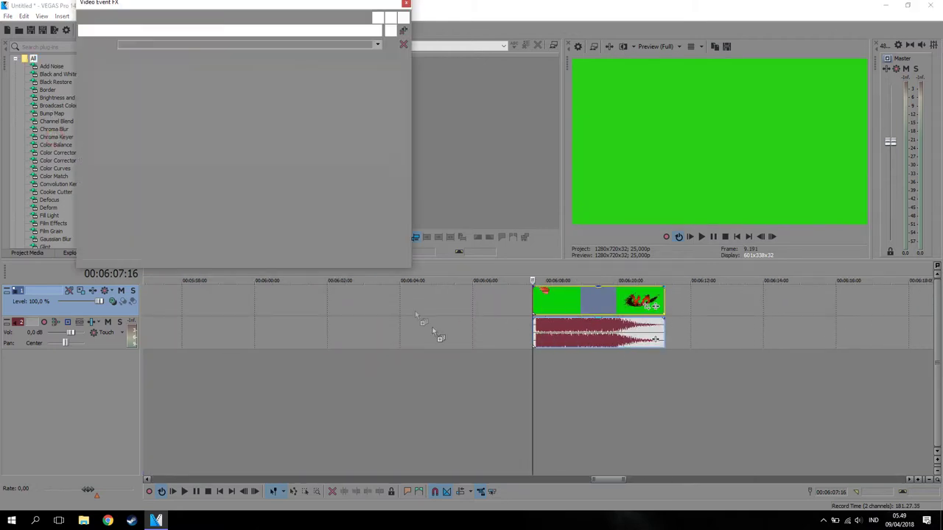
click(189, 78)
click(152, 87)
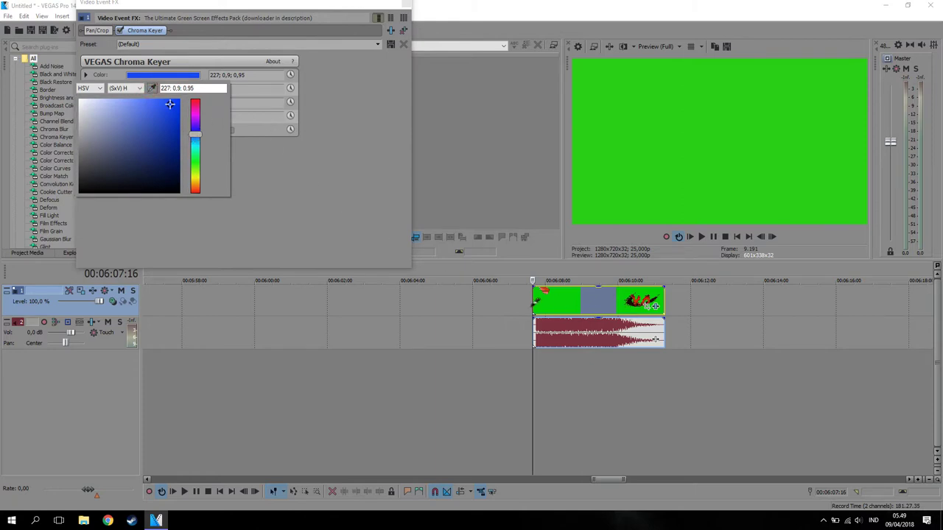
click(563, 302)
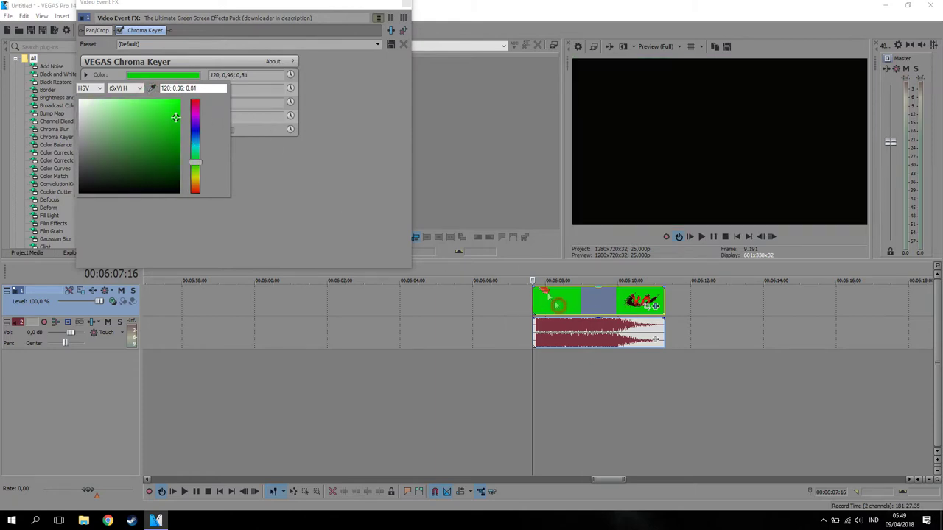
click(407, 5)
click(407, 4)
- Move the street fight clip to the start of the timeline and bring the Mortal Kombat clip forward near it
scroll(522, 352, down, 3)
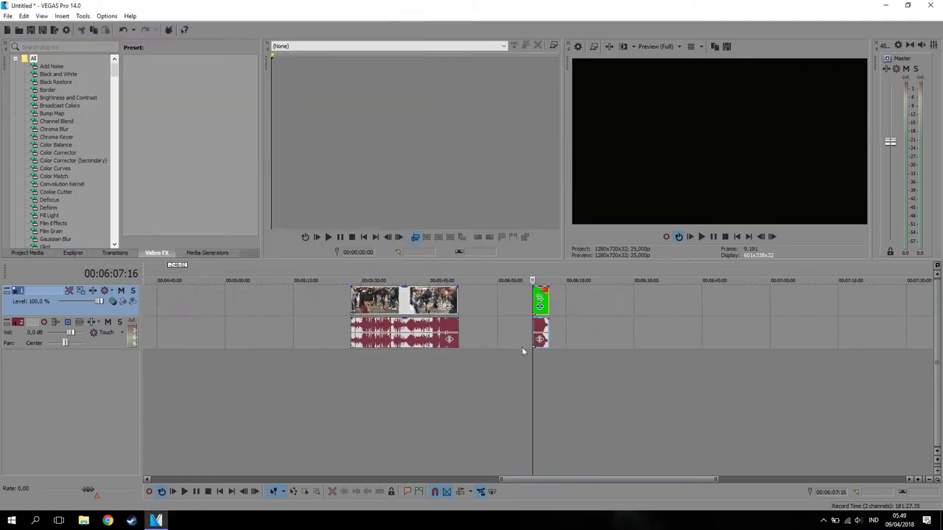
scroll(522, 352, down, 2)
drag(581, 302, 224, 305)
drag(159, 306, 137, 302)
drag(280, 302, 179, 302)
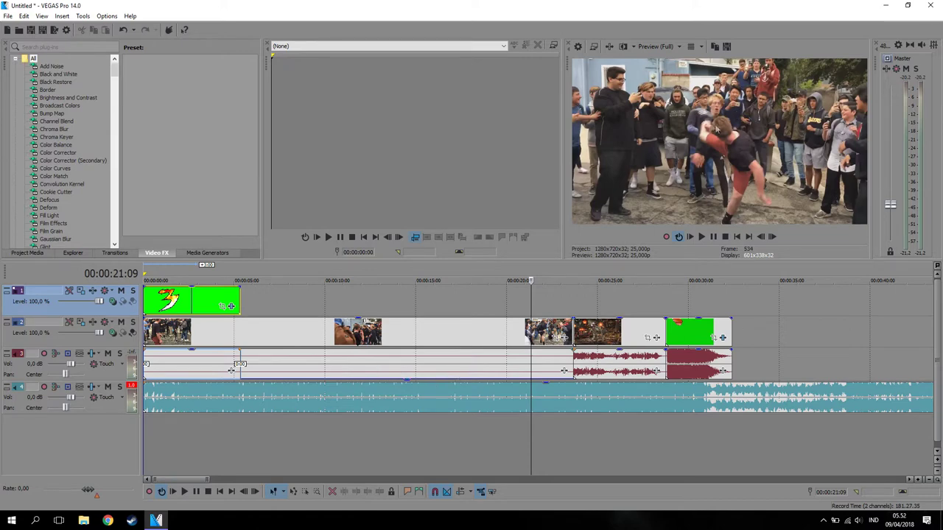
- Split the street fight clip at 00:00:21:10 and move its second part over the green screen effects clip
key(Right)
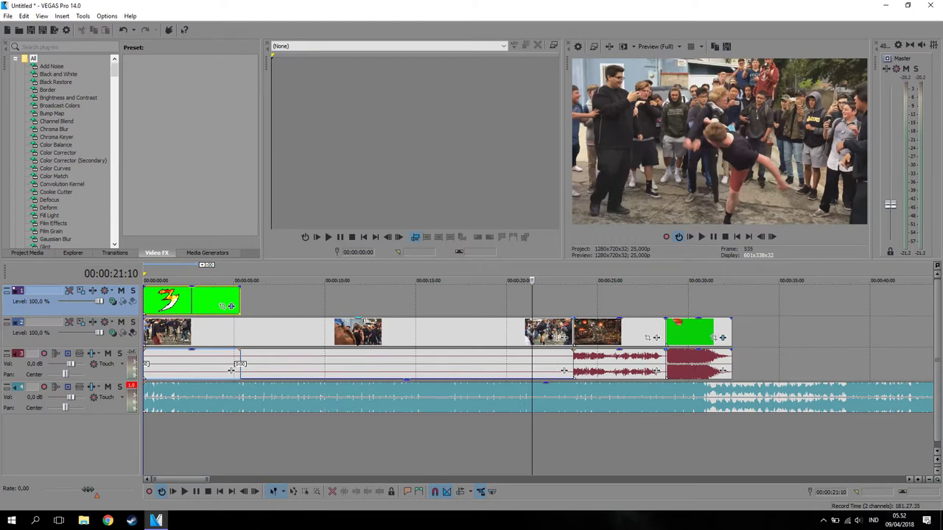
click(533, 327)
key(s)
scroll(602, 363, up, 1)
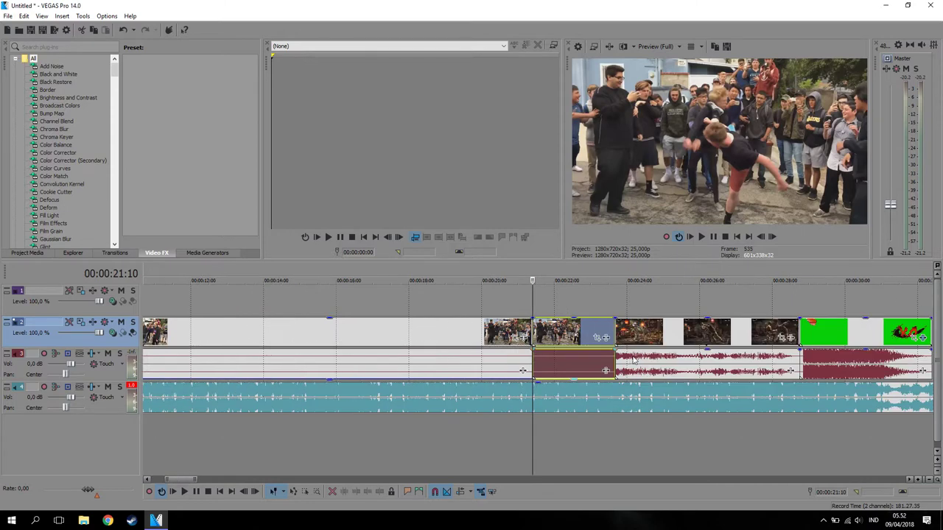
drag(599, 337, 847, 328)
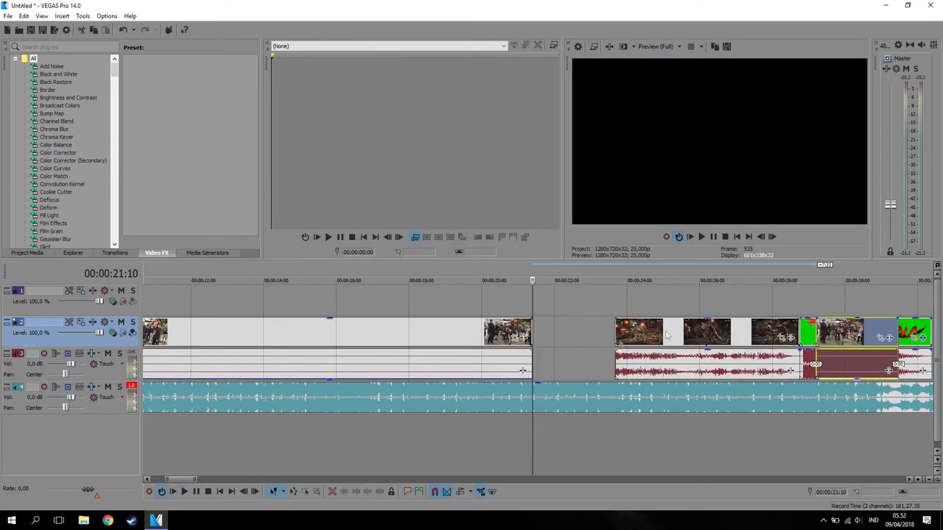
- Place the Mortal Kombat clip directly at the fight clip's cut and trim its start to 00:00:22:03
drag(666, 336, 536, 340)
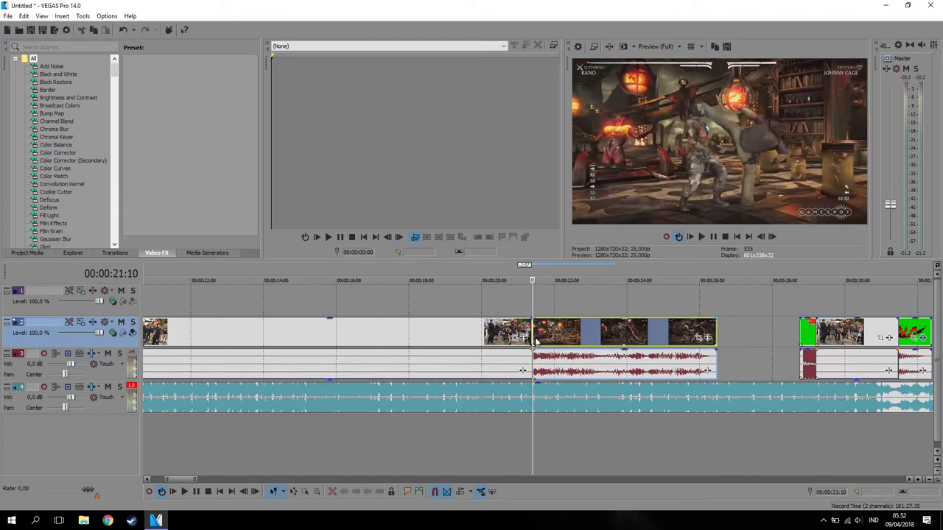
scroll(611, 346, up, 4)
key(space)
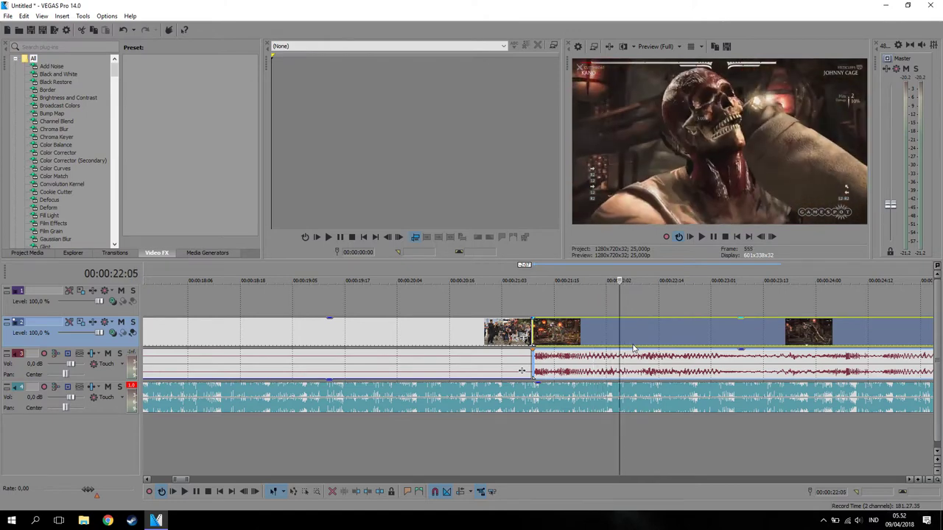
key(Left)
key(Left)
key(Left)
key(Right)
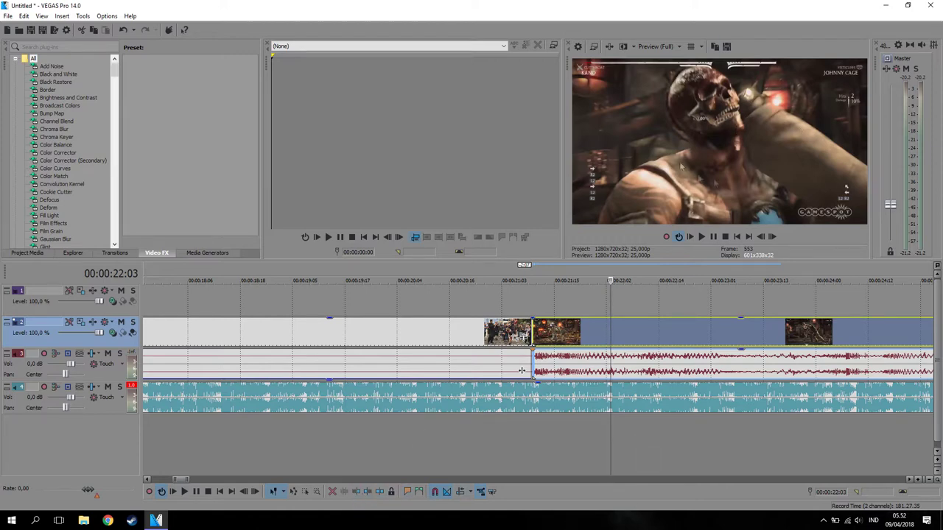
click(357, 492)
- Trim the end of the Mortal Kombat clip to 00:00:23:01
key(space)
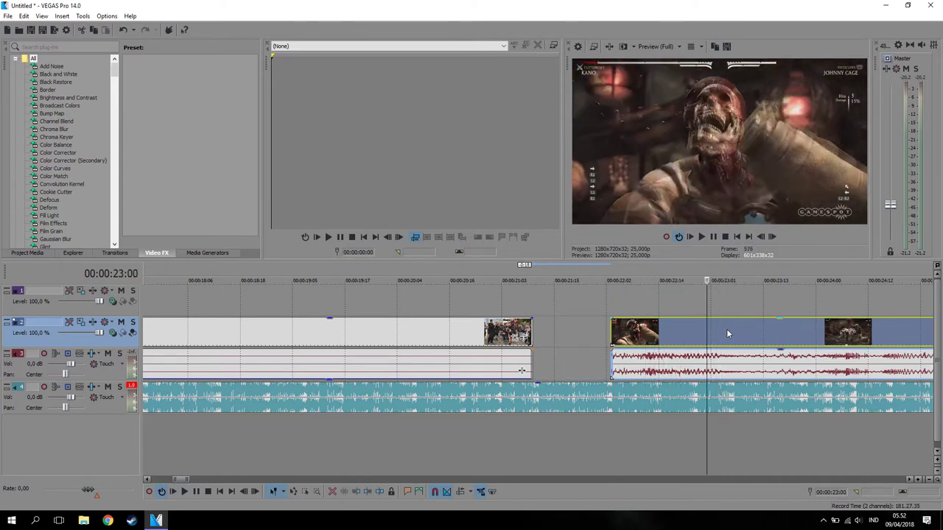
key(Left)
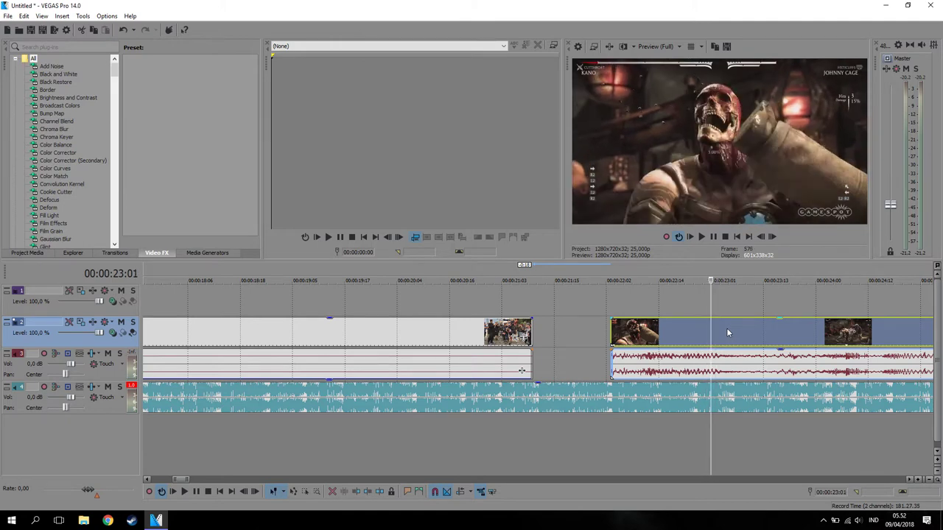
click(367, 492)
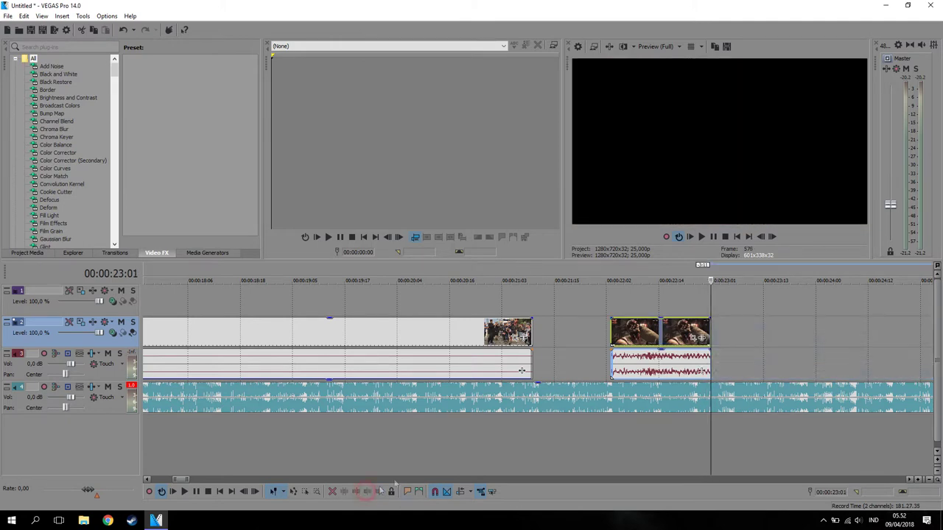
scroll(444, 434, down, 3)
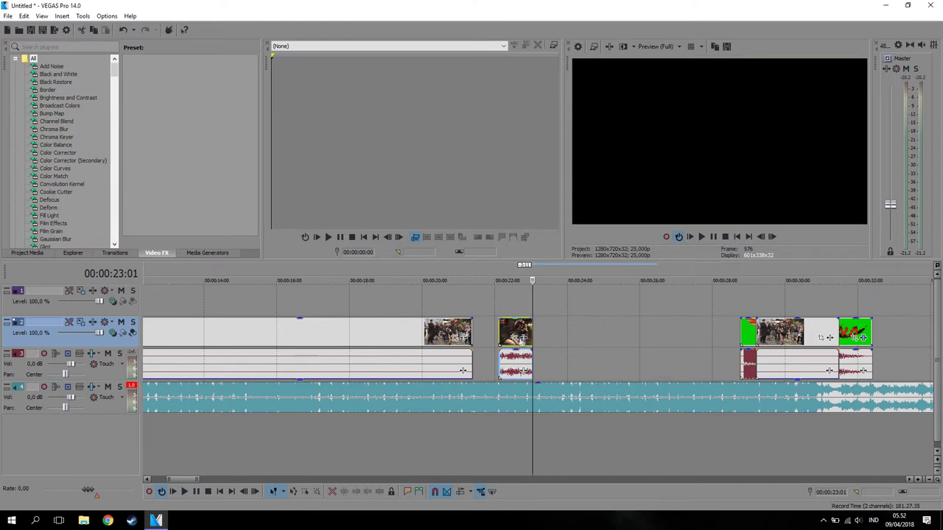
mouse_move(515, 335)
mouse_down()
mouse_move(564, 335)
mouse_move(515, 335)
mouse_up()
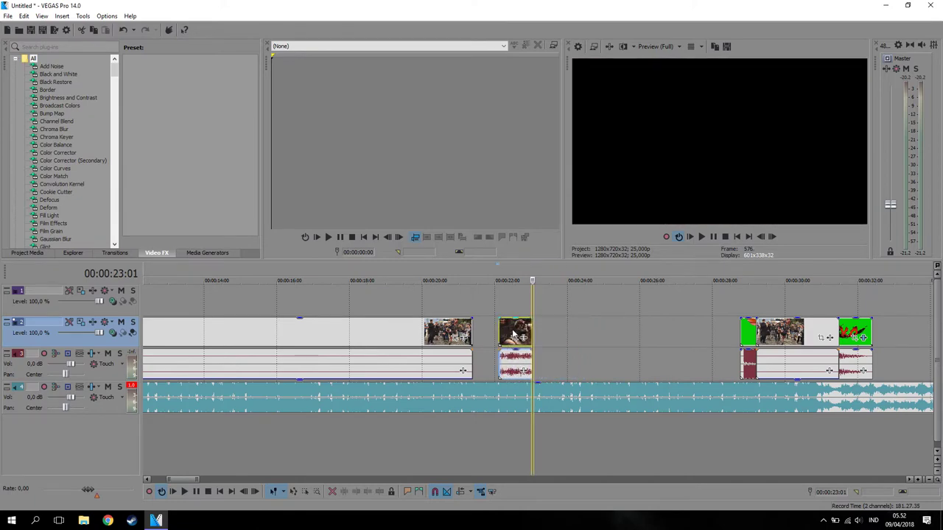
- Extend the end of the first street fight clip by seven frames to 00:00:21:17
click(471, 339)
scroll(468, 341, up, 10)
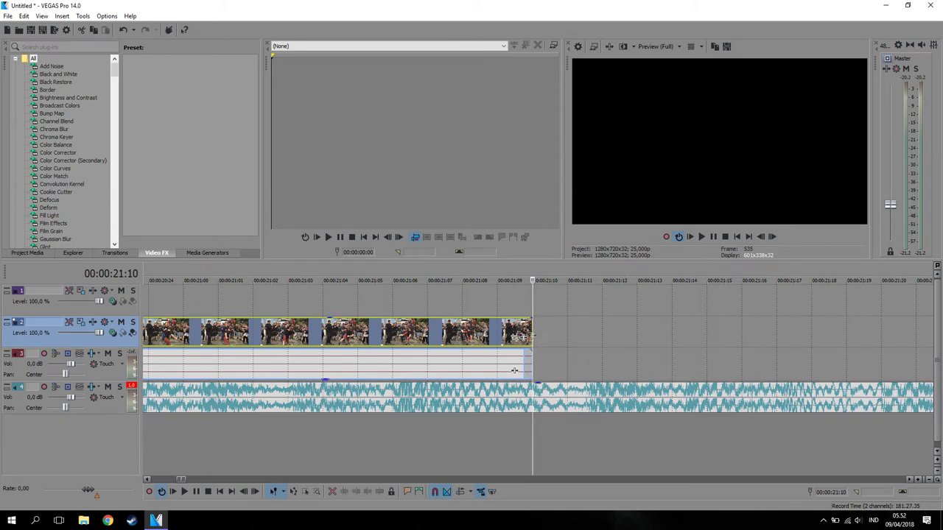
key(Right)
key(Right)
key(Right)
key(Right)
key(Right)
key(Right)
key(Right)
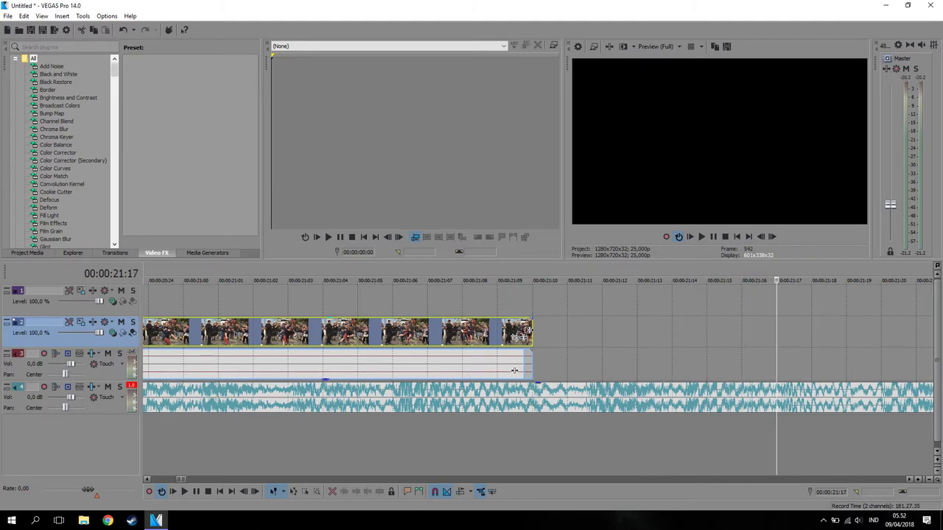
drag(514, 370, 776, 370)
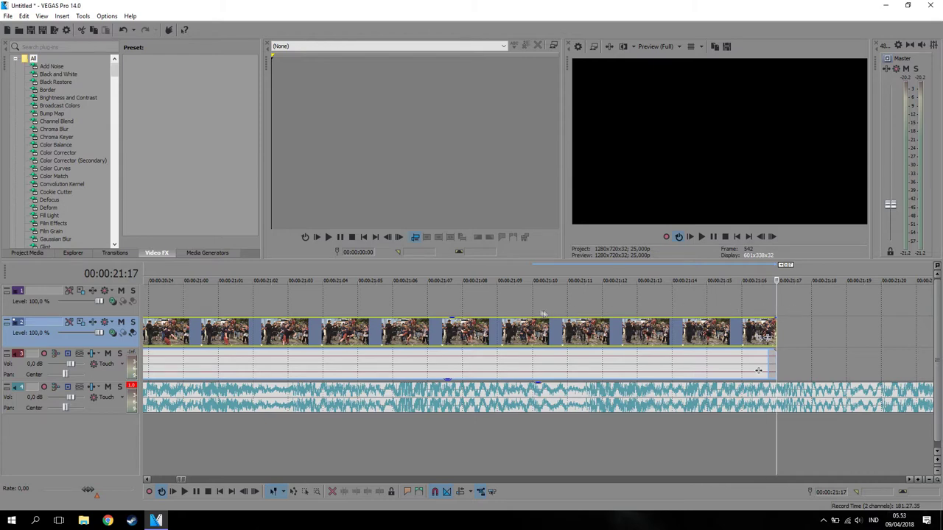
- Split the street fight clip at 00:00:21:10 and apply the Smooth Transition Zoom In A filter package to the short piece after the cut
click(532, 341)
key(s)
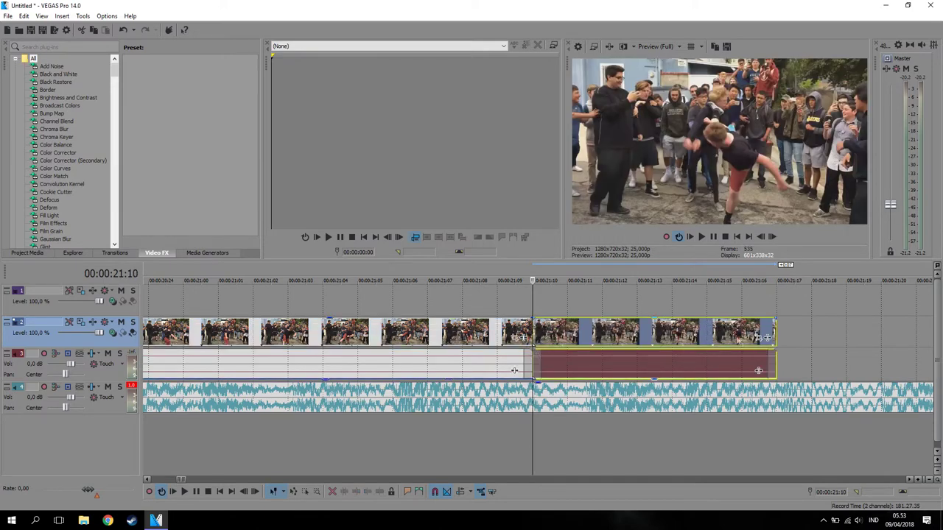
scroll(696, 349, down, 3)
scroll(638, 346, up, 1)
click(645, 342)
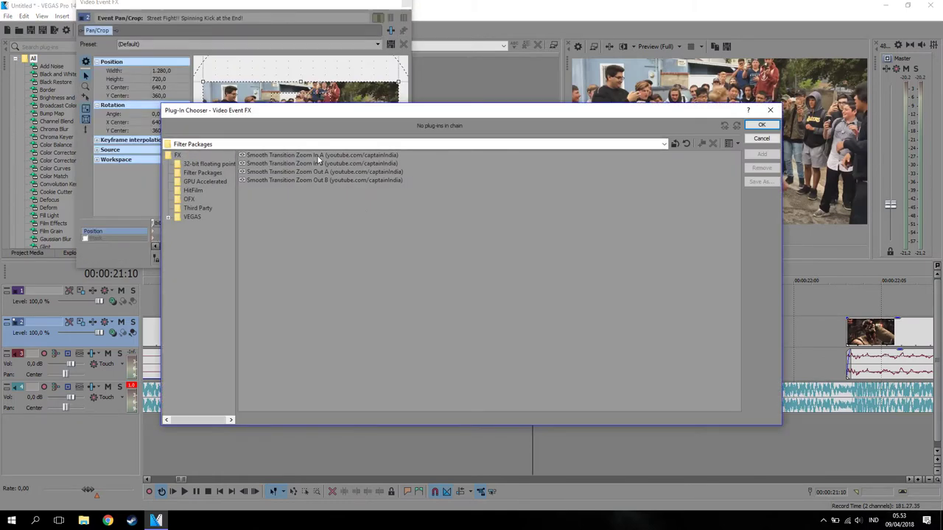
click(317, 155)
click(766, 124)
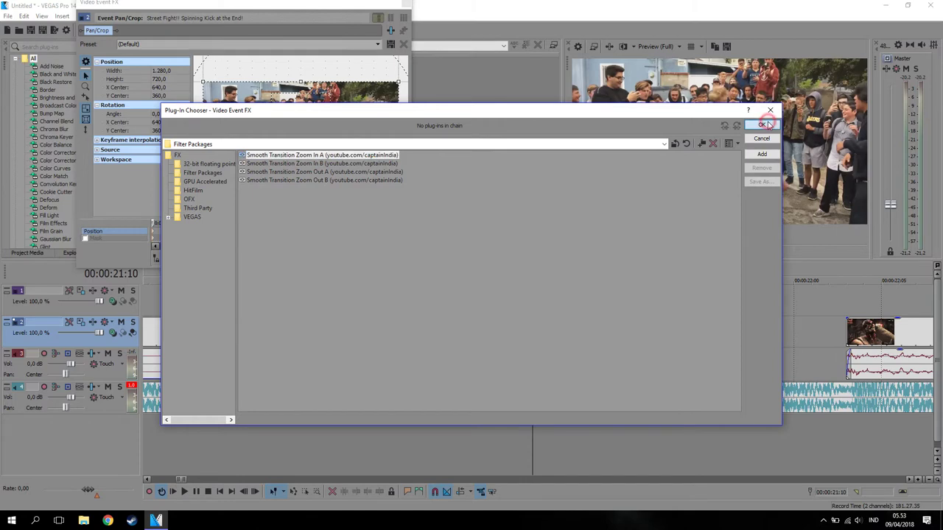
click(405, 4)
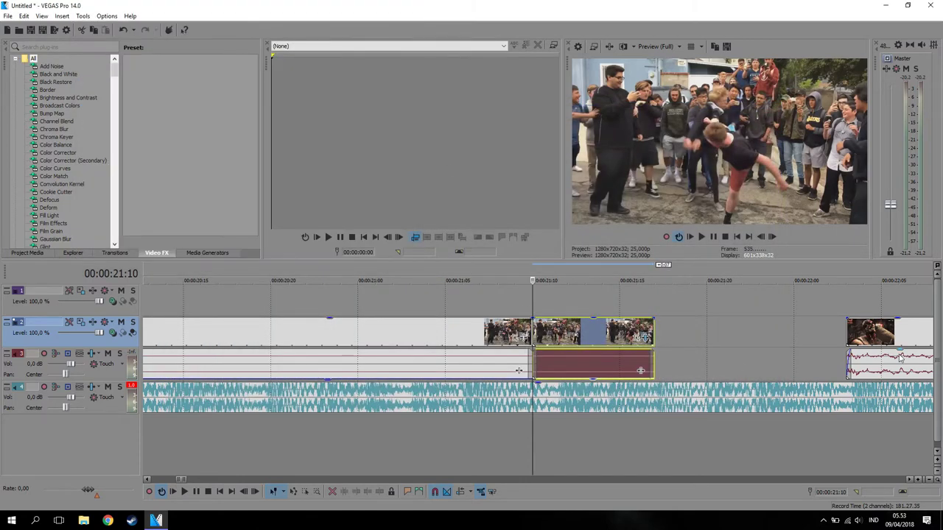
- Move the Mortal Kombat clip to the upper video track starting at 00:00:21:10 and split it at 00:00:21:17
scroll(744, 363, down, 4)
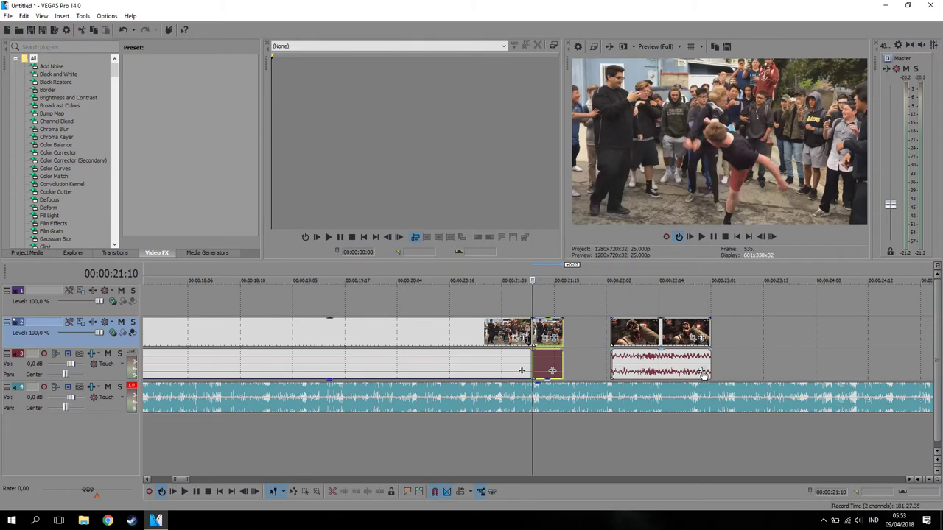
click(561, 332)
scroll(561, 332, up, 3)
click(728, 335)
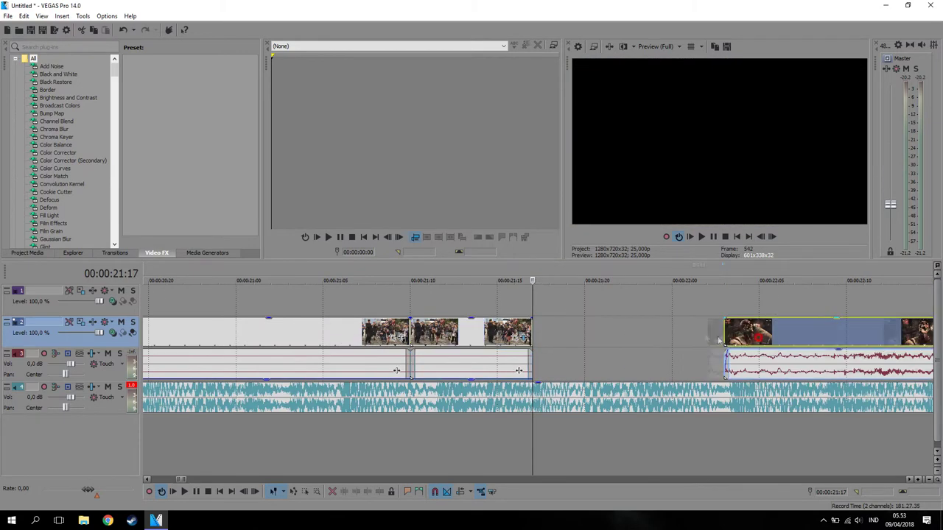
drag(728, 333, 408, 299)
click(531, 302)
key(s)
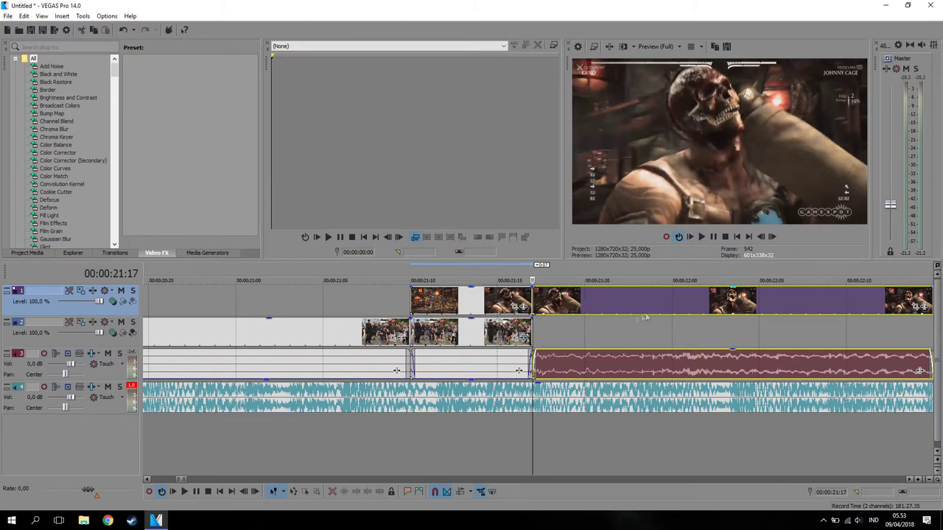
- Place the short Mortal Kombat piece directly after the fight piece at 00:00:21:17 and apply the Smooth Transition Zoom In B filter package to it
drag(575, 304, 749, 306)
drag(429, 301, 547, 326)
click(647, 339)
click(351, 163)
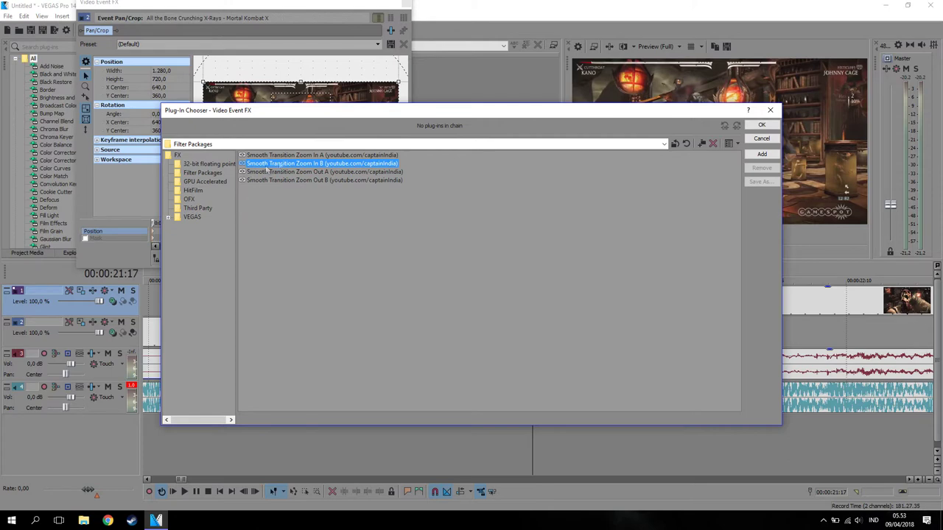
click(177, 157)
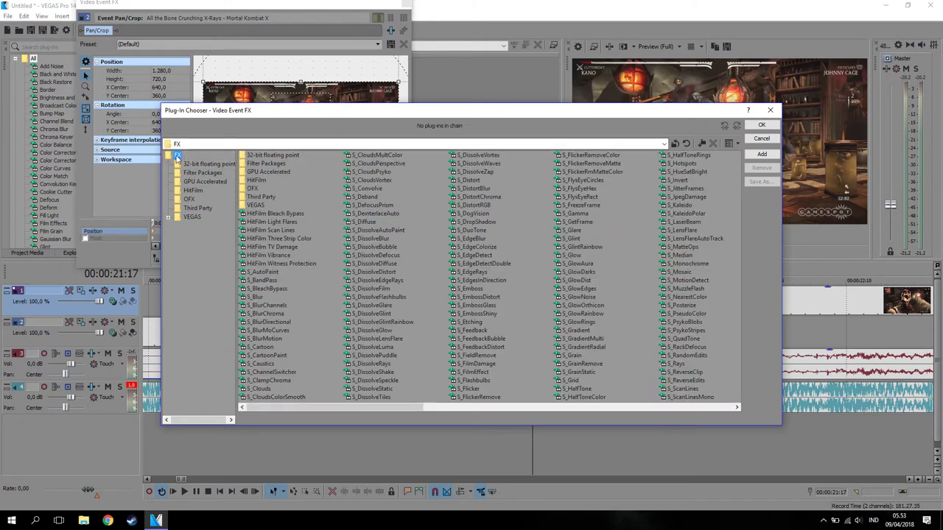
click(202, 173)
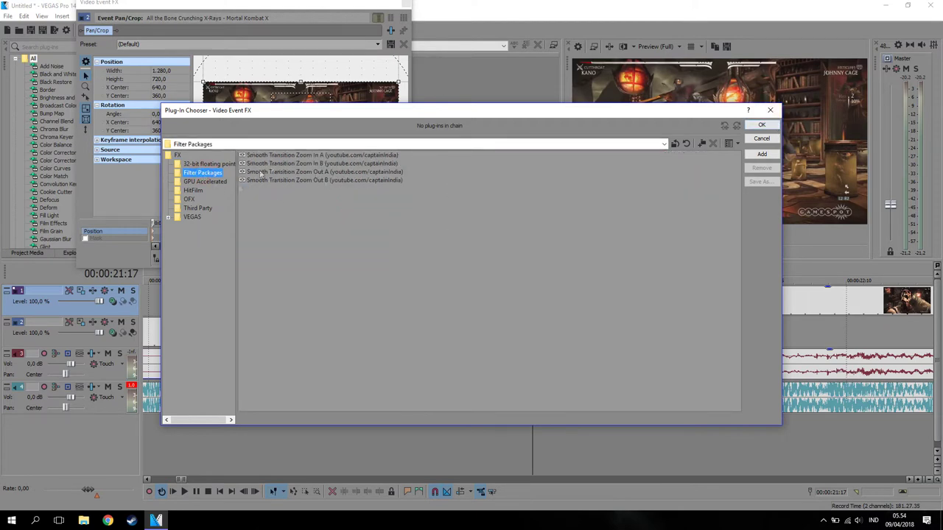
click(307, 165)
click(762, 156)
click(761, 124)
click(405, 5)
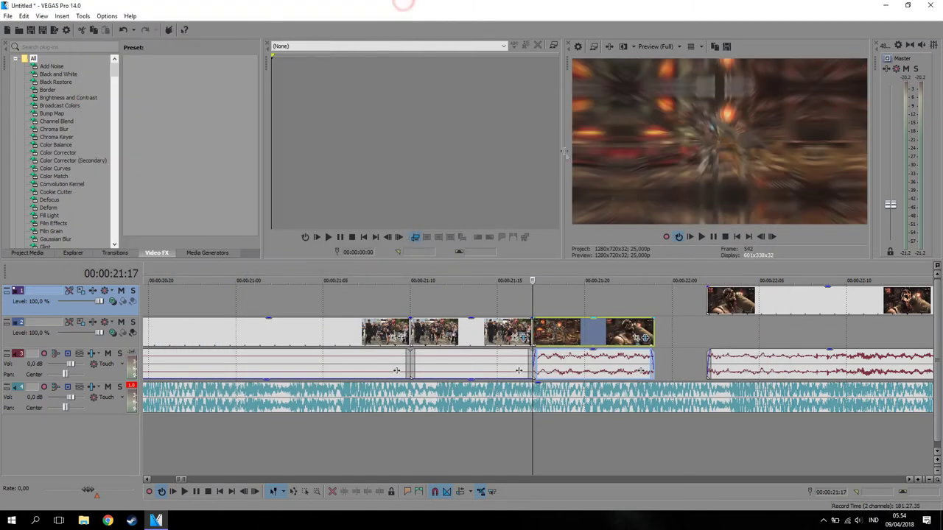
- Place the remaining Mortal Kombat clip directly after its short piece, followed by the second part of the street fight clip
click(745, 303)
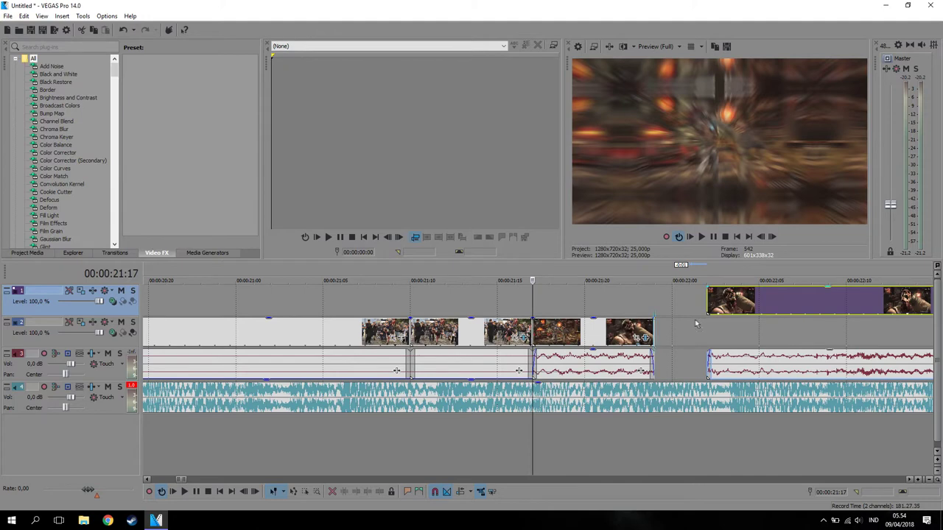
drag(696, 321, 724, 335)
scroll(722, 346, down, 6)
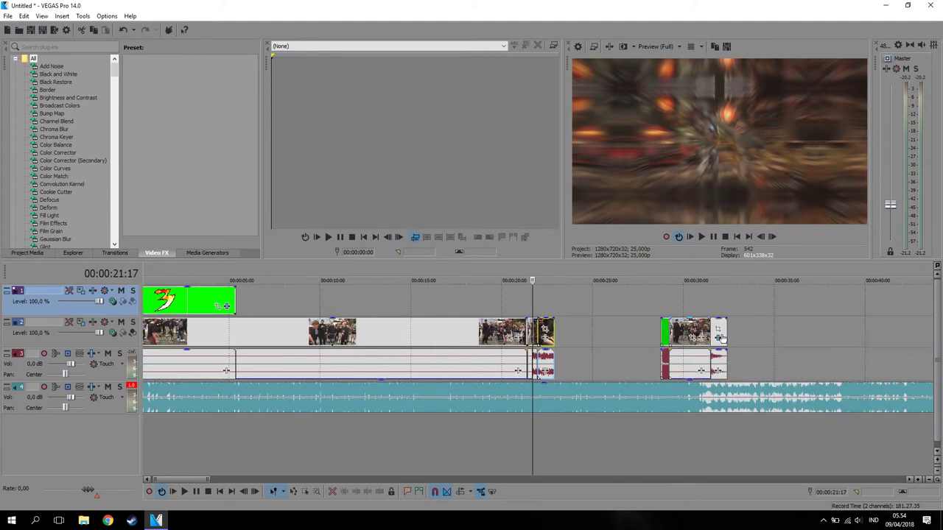
drag(685, 350, 569, 350)
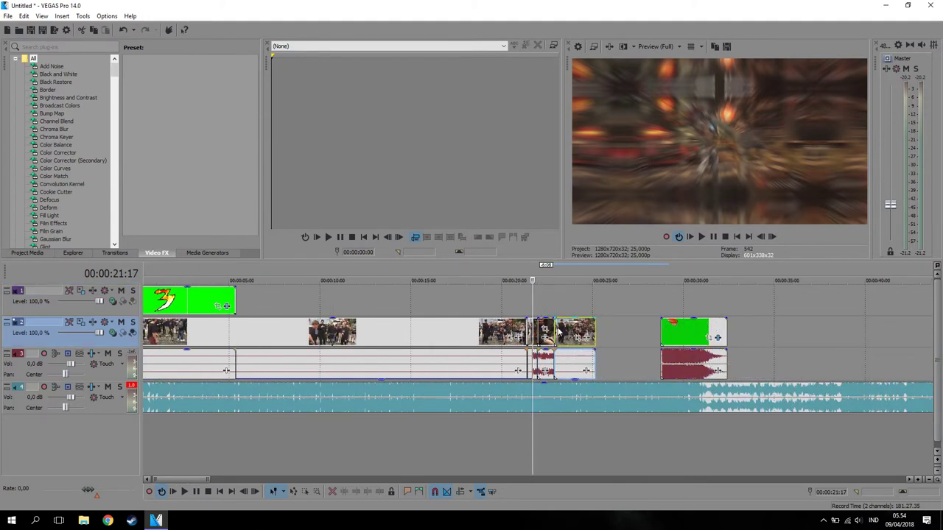
click(558, 333)
scroll(608, 360, up, 8)
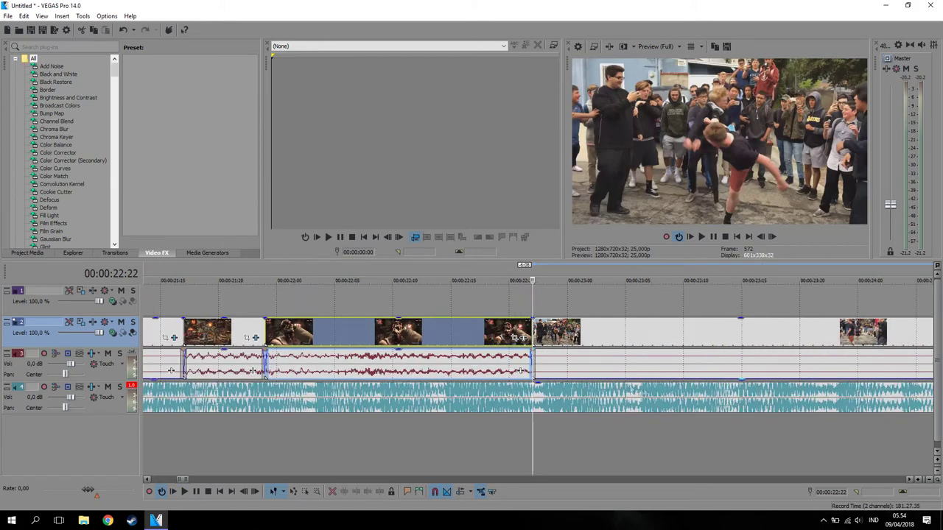
- Examine frame by frame the cut between the Mortal Kombat clip and the second street fight clip
scroll(641, 381, down, 4)
scroll(573, 344, up, 8)
click(574, 343)
key(Right)
key(Right)
key(Right)
key(Right)
key(Right)
key(Right)
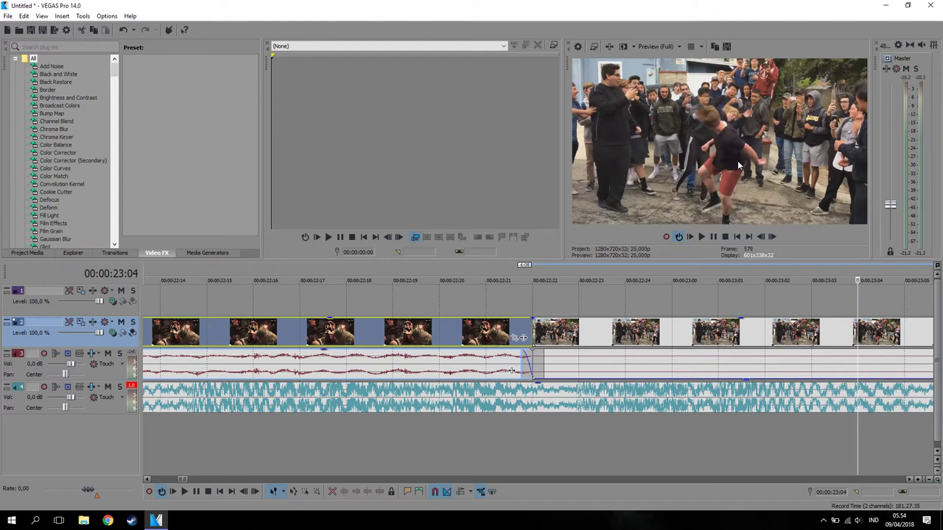
key(Left)
key(Left)
key(Left)
key(Left)
key(Left)
key(Left)
key(Left)
key(Left)
key(Left)
key(Left)
key(Left)
key(Right)
key(Right)
key(Right)
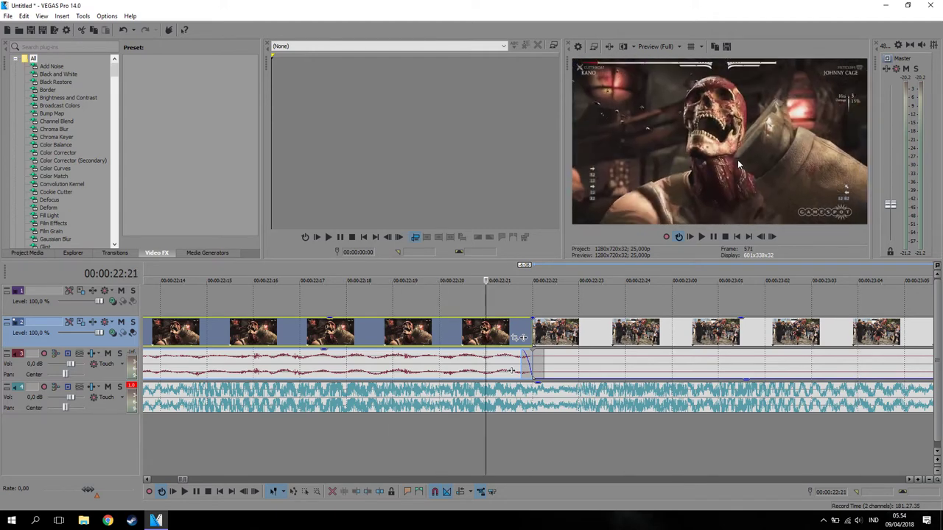
key(Right)
- Shift the second street fight clip to 00:00:23:04, with its start extended back to 00:00:22:22, and split it at 00:00:23:04
drag(580, 338, 798, 339)
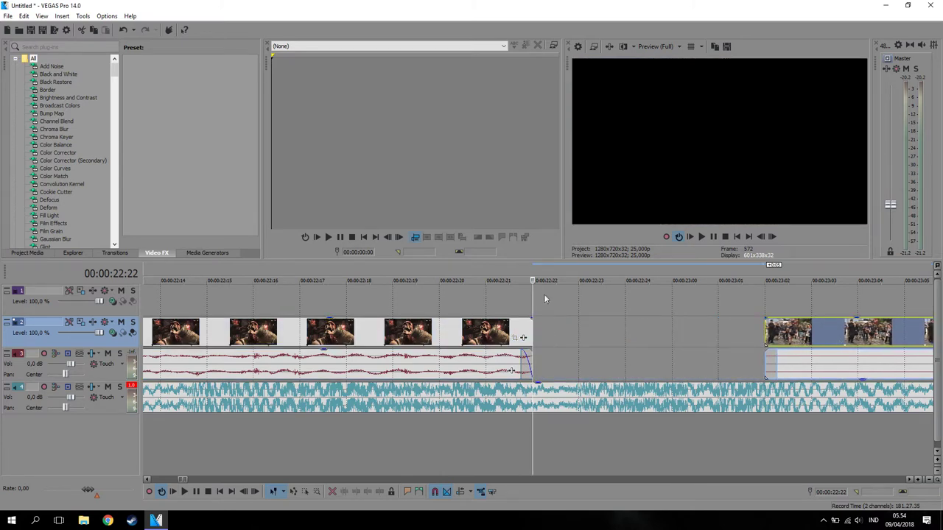
key(space)
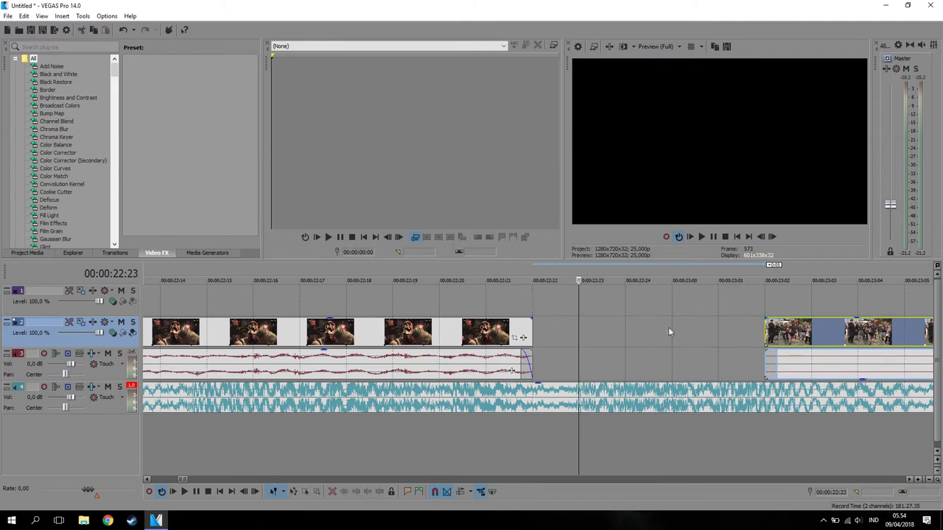
key(Right)
key(Right)
drag(805, 337, 511, 317)
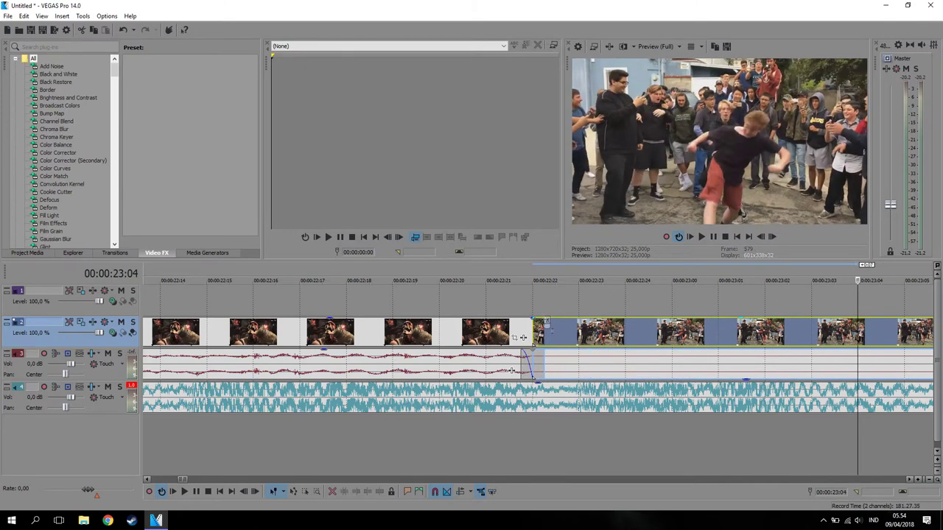
key(s)
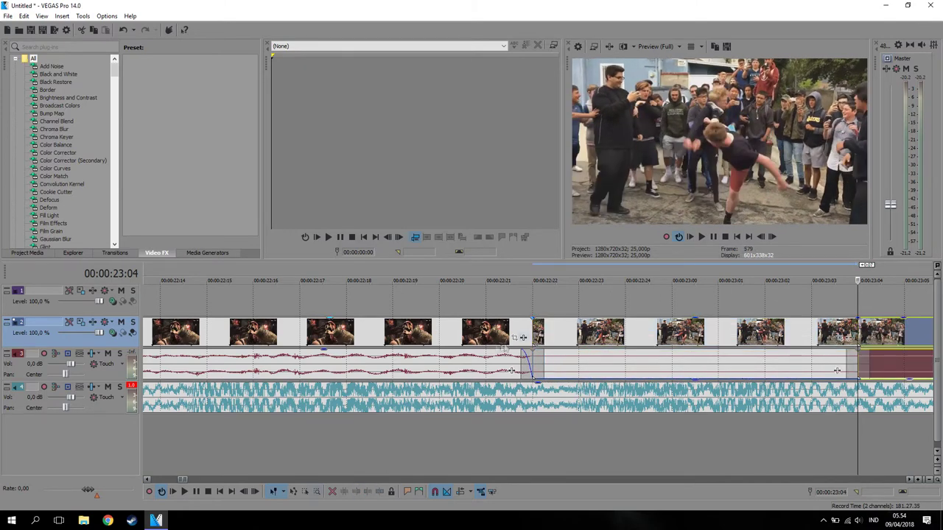
- On the upper video track, extend the Mortal Kombat clip's end to 00:00:23:04 and split it at 00:00:22:22
drag(523, 337, 856, 306)
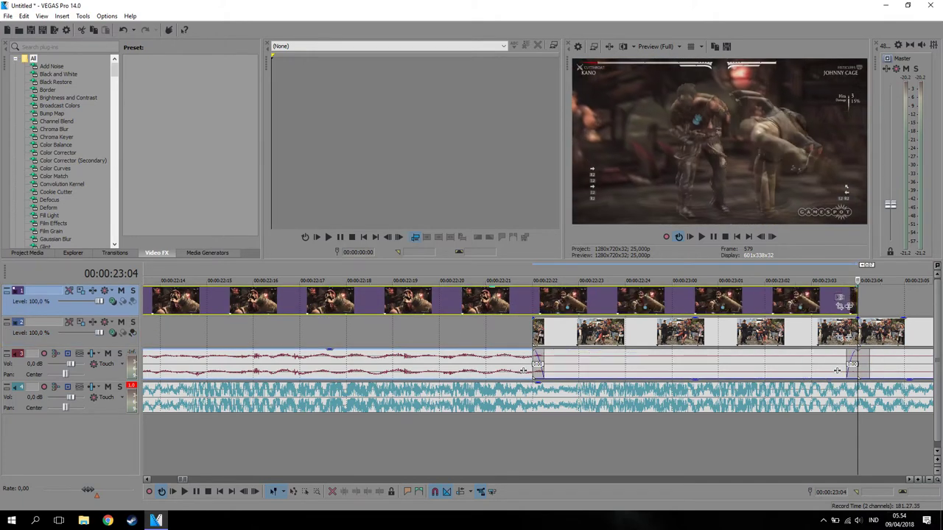
click(534, 306)
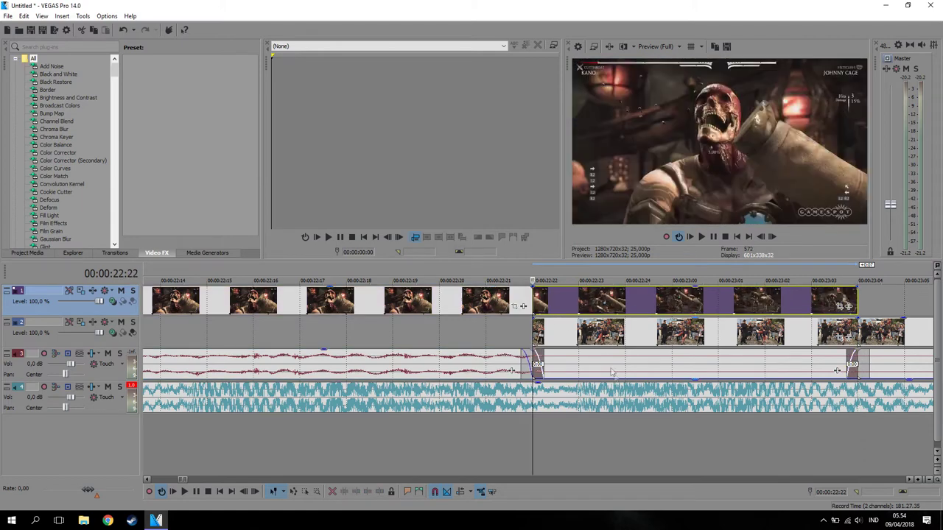
- Line up the short Mortal Kombat end piece at 00:00:22:22 on the fight track, followed by the short fight piece and the rest of the fight clip
scroll(747, 374, down, 2)
scroll(698, 352, down, 3)
click(596, 333)
drag(552, 351, 626, 350)
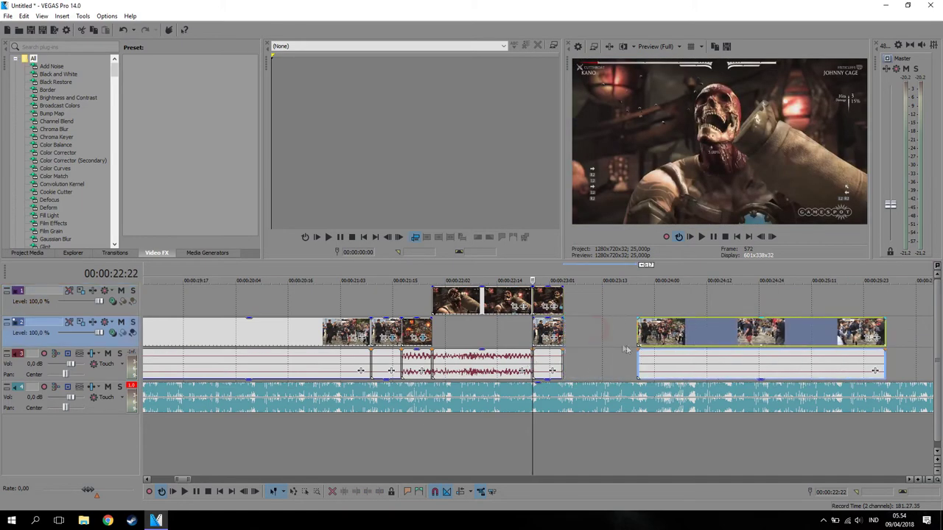
drag(548, 329, 601, 324)
drag(557, 299, 572, 335)
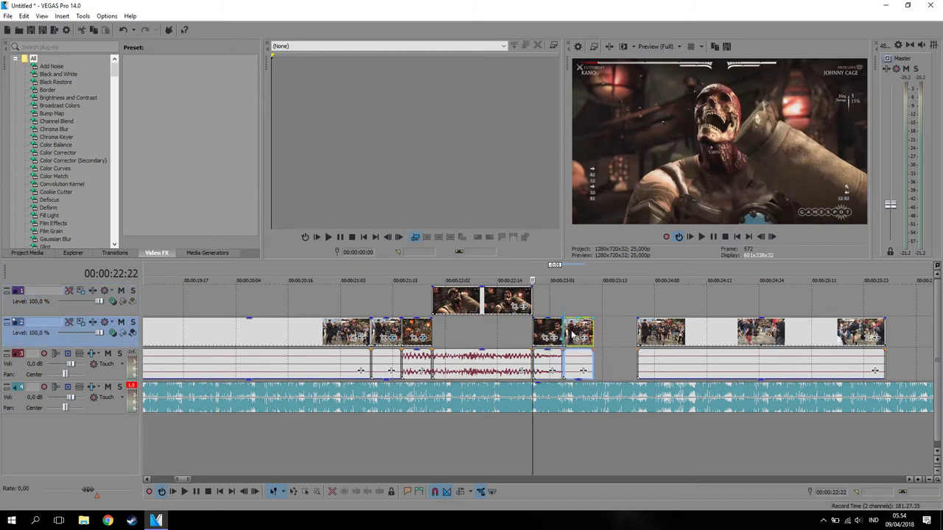
drag(679, 333, 627, 339)
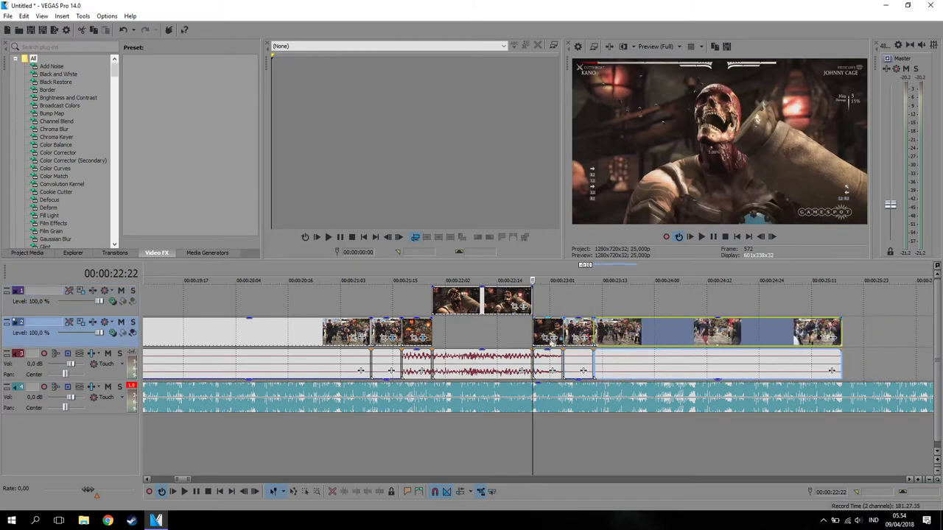
- Apply the Smooth Transition Zoom Out A filter package to the short Mortal Kombat piece at 00:00:22:22
click(550, 338)
click(324, 174)
click(762, 124)
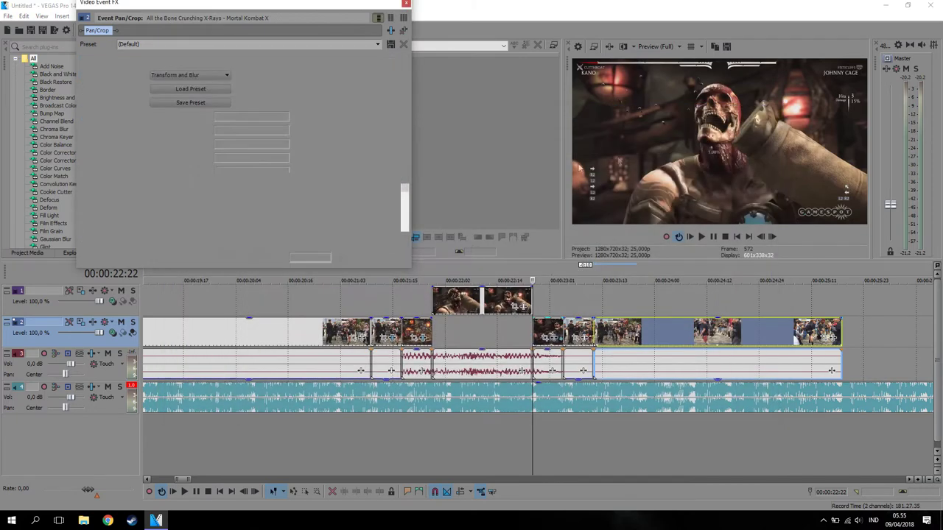
click(406, 4)
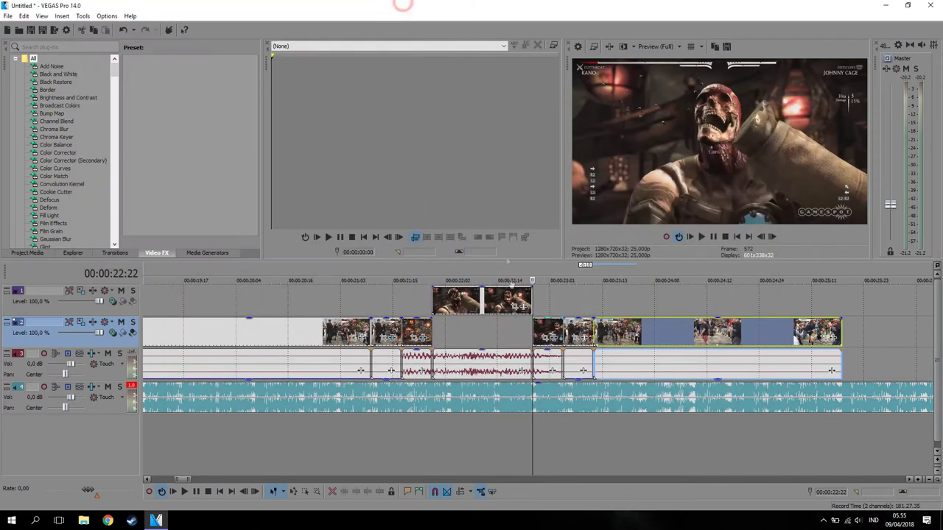
- Apply the Smooth Transition Zoom Out B filter package to the short street fight piece following the Mortal Kombat footage
click(585, 338)
click(331, 180)
click(765, 125)
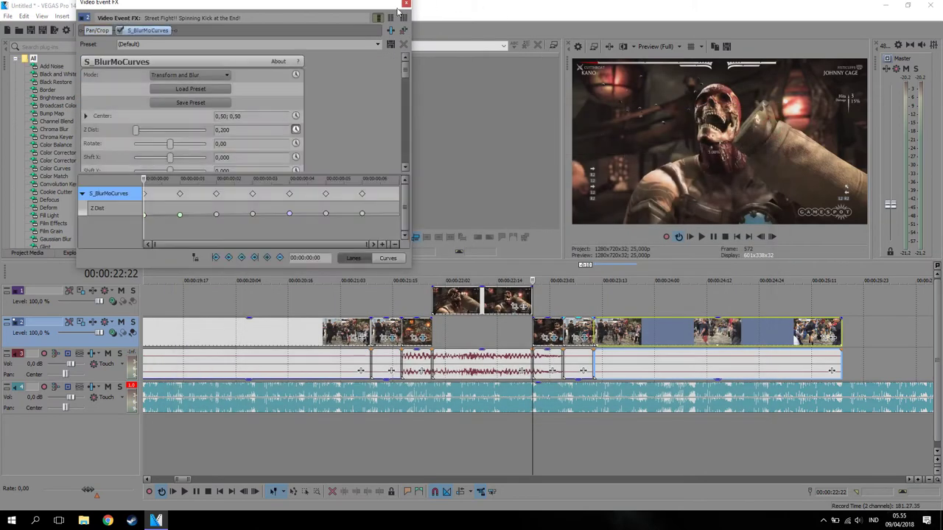
click(406, 4)
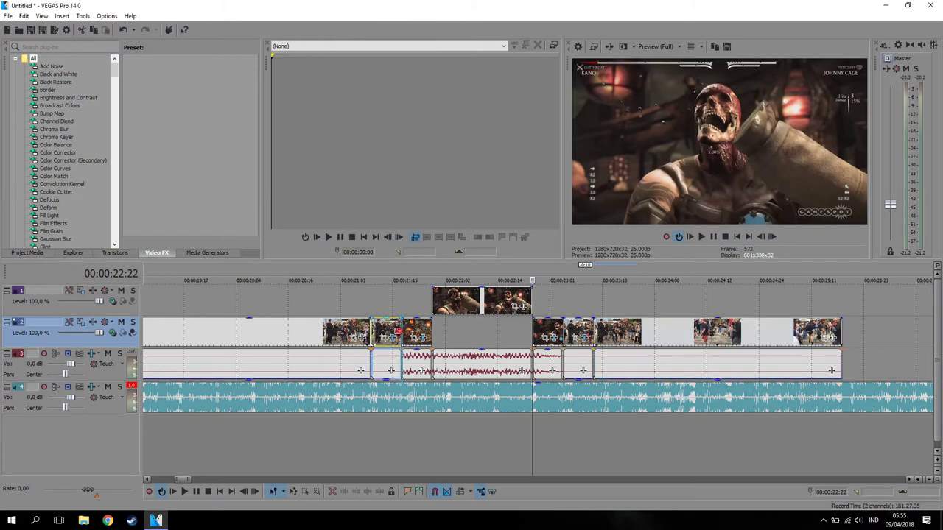
- Overlap the first short Mortal Kombat piece with the preceding street fight piece by one frame at 00:00:21:17 to crossfade them
click(398, 331)
scroll(422, 360, up, 6)
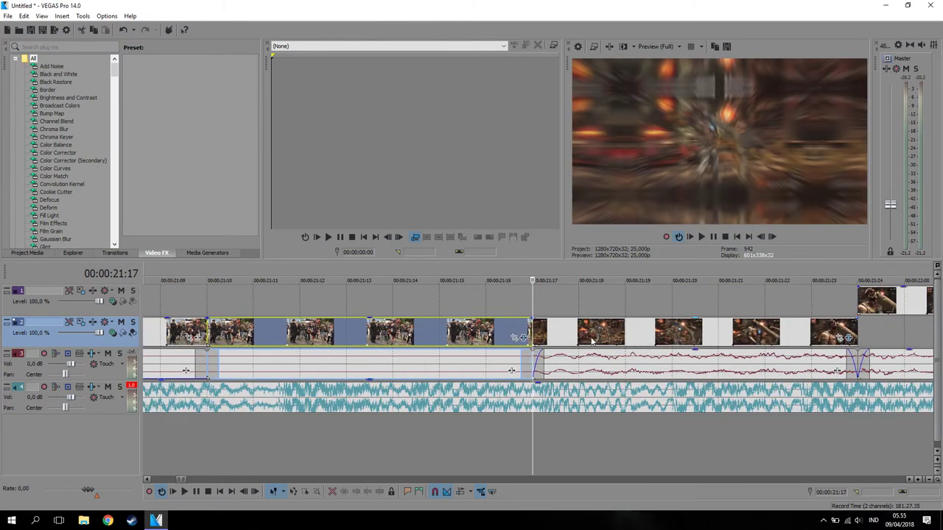
drag(581, 341, 526, 341)
scroll(676, 357, down, 3)
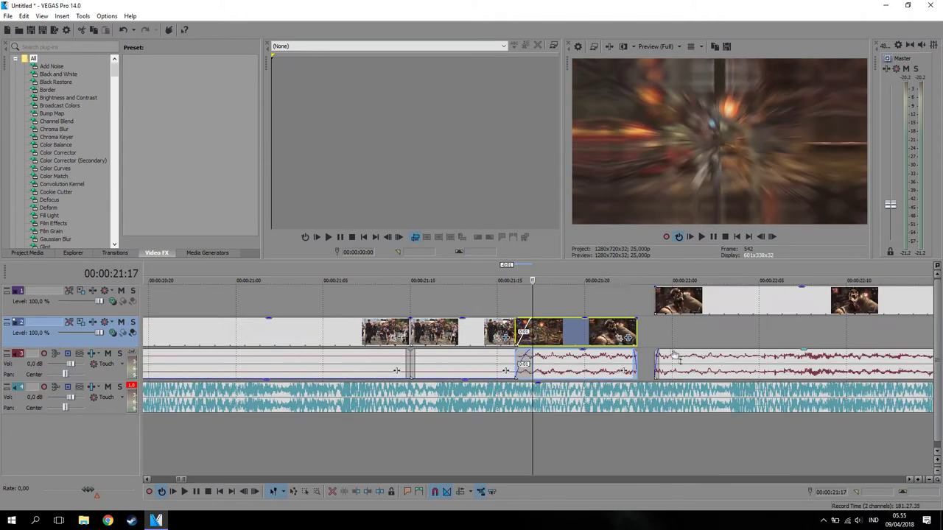
- Move the middle and end Mortal Kombat pieces earlier to close the gaps, and overlap the following short fight piece by one frame at 00:00:23:03
drag(663, 308, 662, 313)
scroll(663, 313, down, 5)
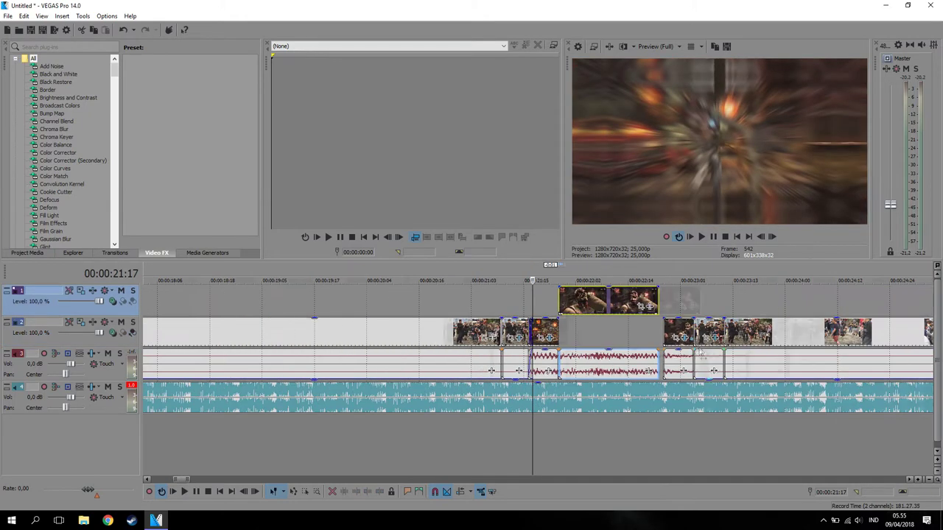
click(685, 336)
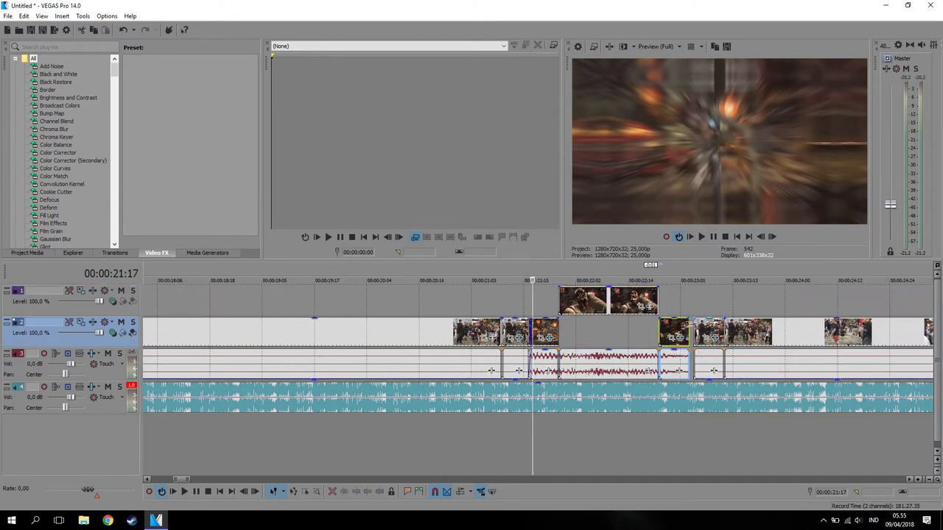
click(685, 335)
scroll(685, 335, up, 8)
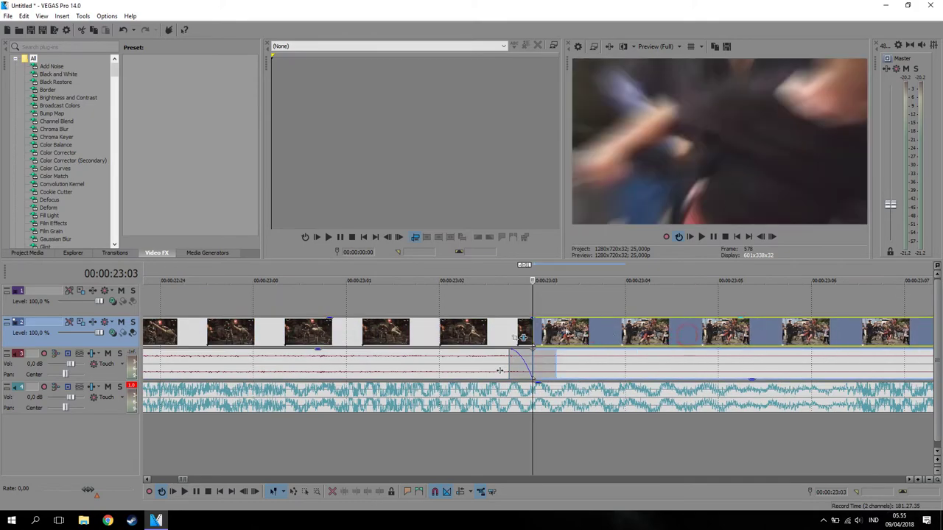
scroll(631, 342, down, 8)
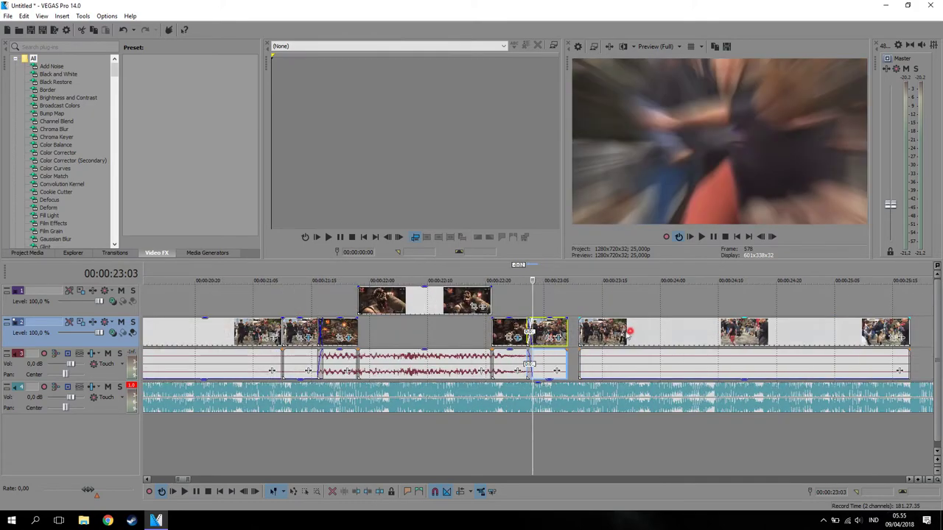
- Move the remaining fight clip and the KO overlay up against the short fight piece, and delete the fight clip's audio beneath the overlay
drag(629, 334, 616, 336)
scroll(611, 340, down, 4)
drag(753, 335, 578, 290)
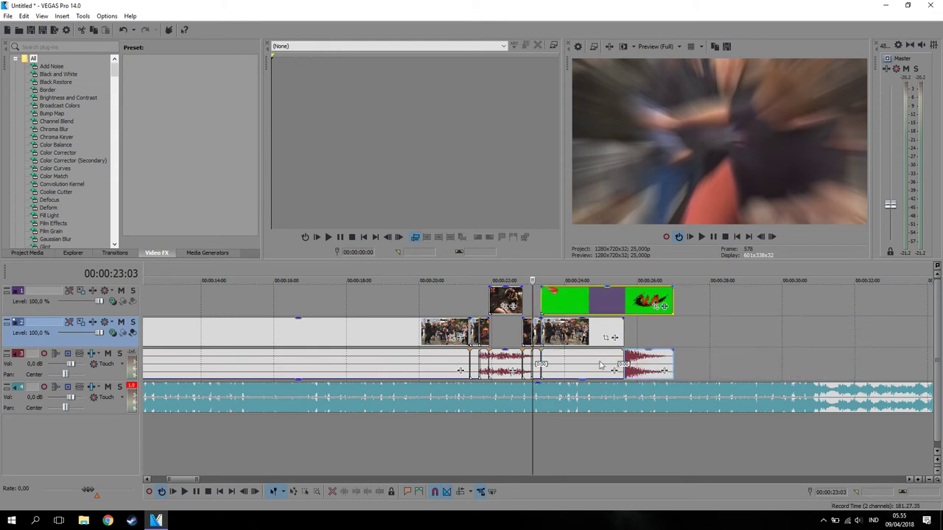
click(596, 365)
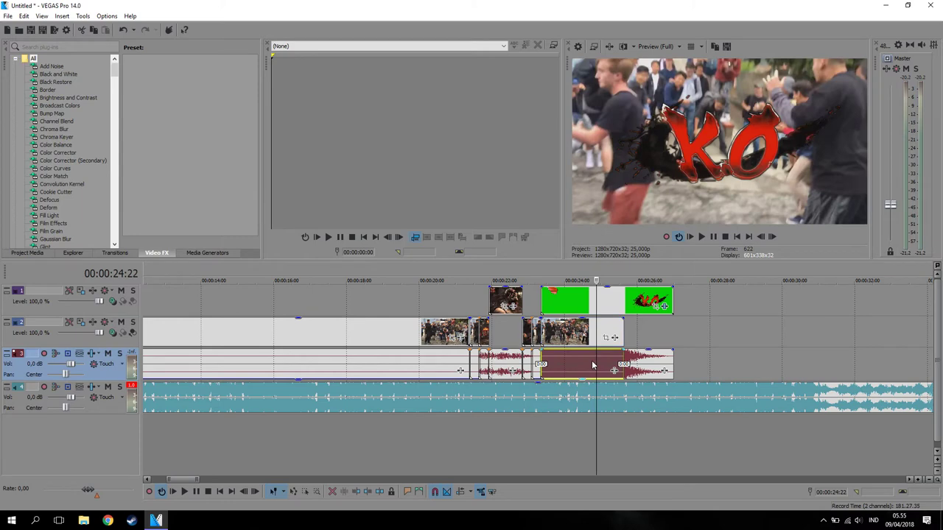
key(Delete)
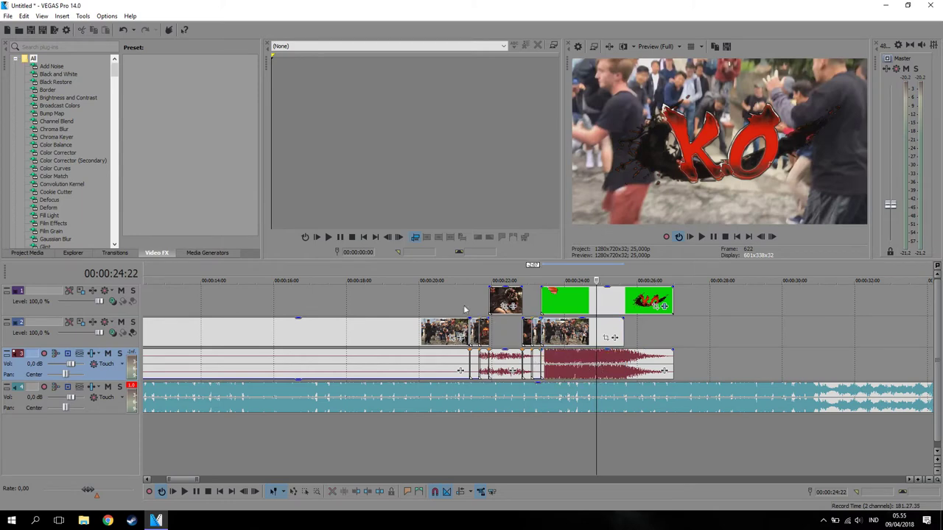
- Step frame by frame through the short fight piece from 00:00:21:10 into the Mortal Kombat footage to examine the zoom-in transition
click(450, 305)
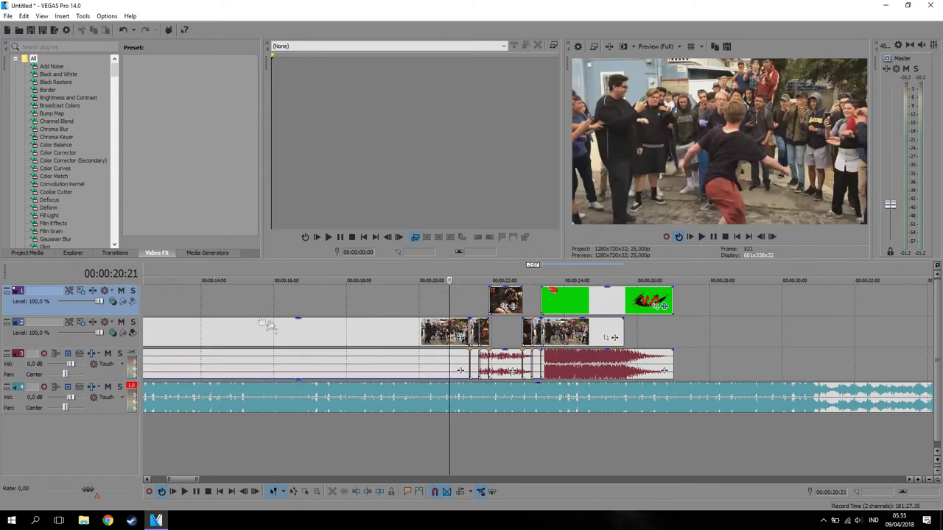
scroll(327, 325, down, 3)
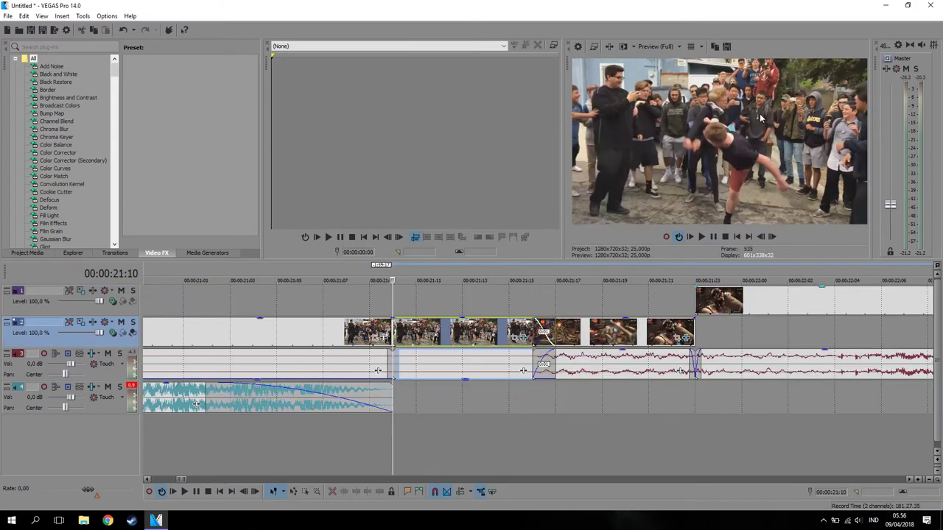
key(Right)
key(Right)
key(Right)
key(Right)
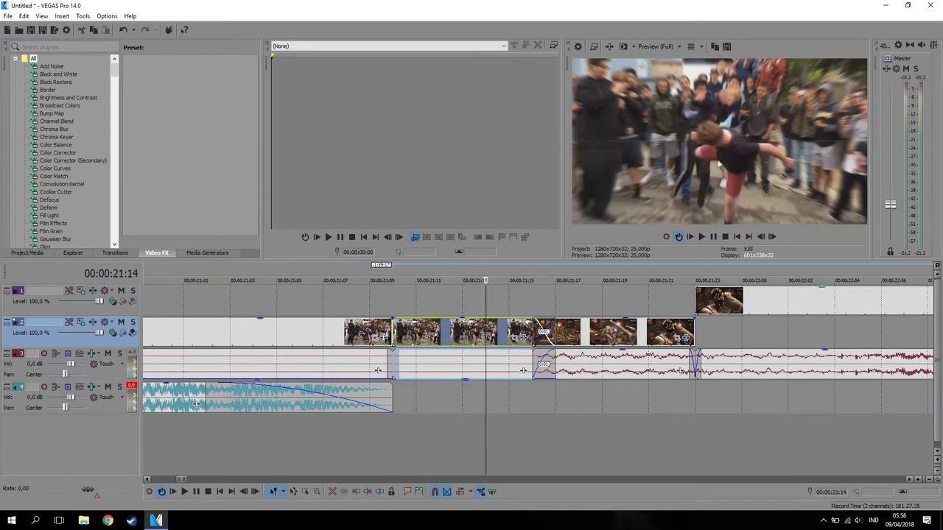
key(Left)
key(Left)
key(Right)
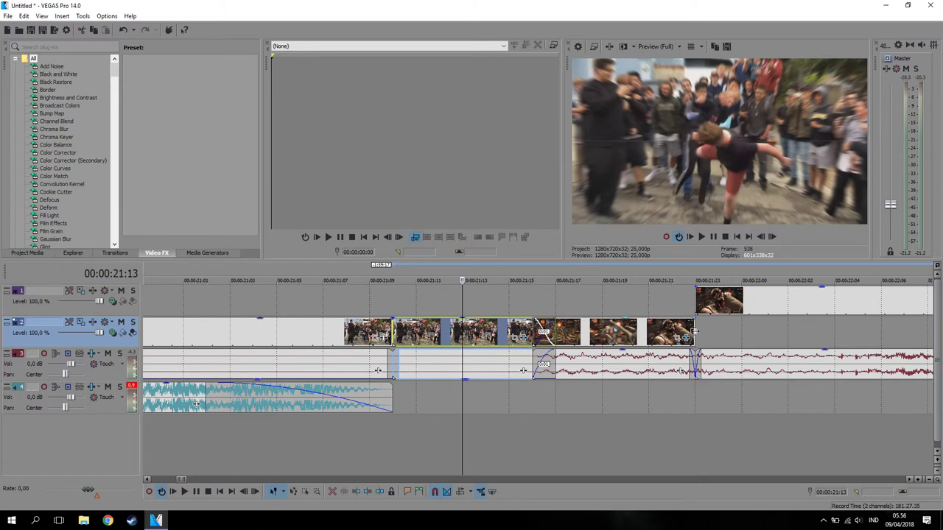
key(Right)
key(Right)
key(Right)
scroll(693, 331, down, 3)
- Step back and forth frame by frame around 00:00:23:05 to examine the zoom-out transition from Mortal Kombat to the street fight
click(670, 333)
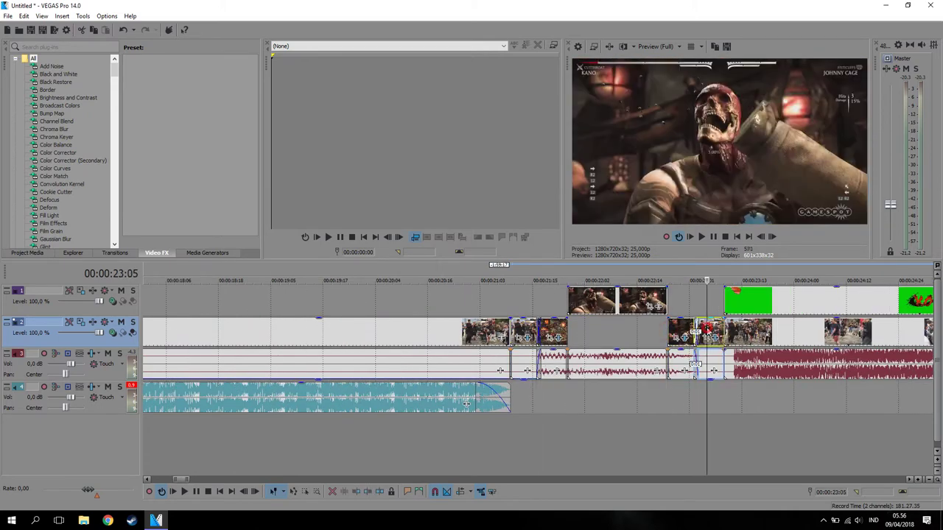
click(710, 332)
key(Right)
key(Right)
key(Right)
key(Right)
key(Right)
key(Right)
key(Right)
key(Right)
key(Right)
key(Left)
key(Left)
key(Left)
key(Left)
key(Left)
key(Left)
key(Left)
key(Left)
key(Left)
key(Left)
key(Left)
key(Left)
key(Right)
key(Right)
key(Right)
key(Right)
key(Right)
key(Right)
key(Right)
key(Right)
key(Right)
key(Right)
key(Right)
key(Left)
key(Left)
key(Left)
- Delete the two short street fight pieces on either side of the Mortal Kombat footage
click(528, 331)
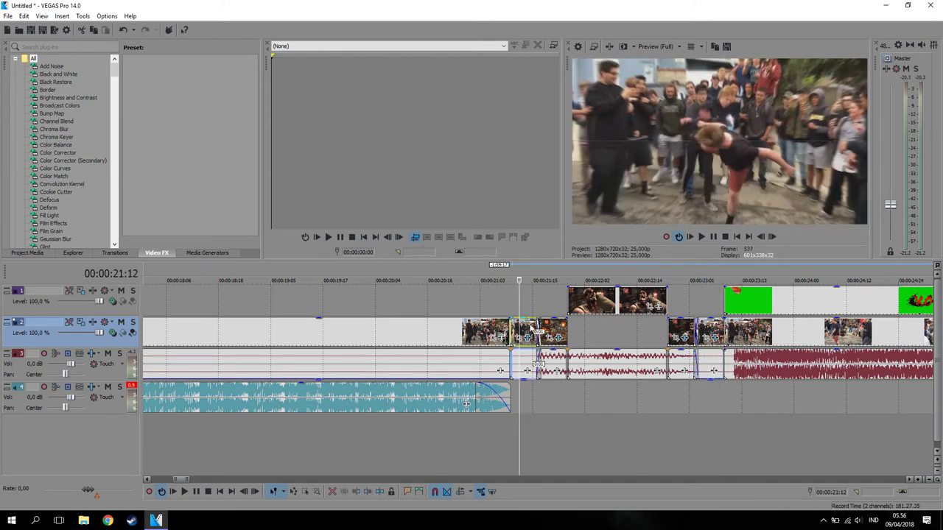
key(Delete)
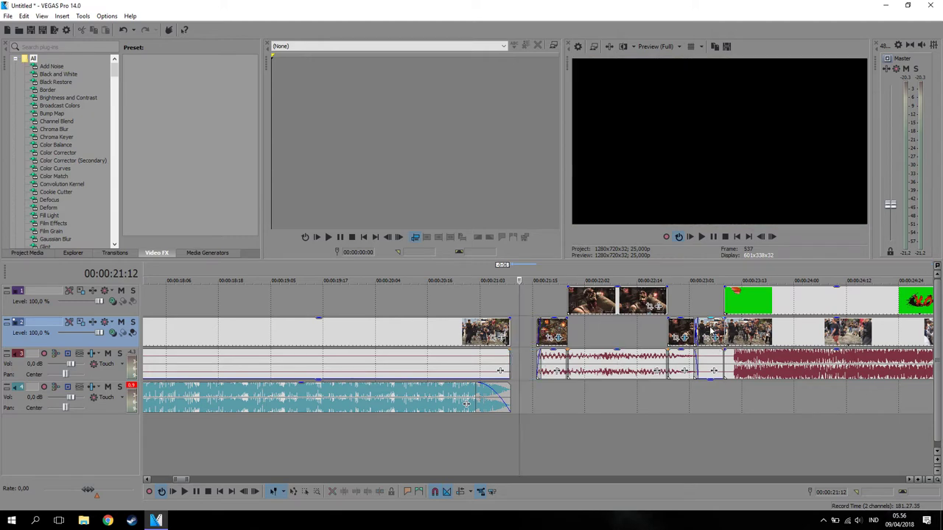
click(712, 333)
key(Delete)
- Extend the end of the main fight clip by one frame and save the frame at 00:00:21:10 as the JPEG snapshot Image10
click(509, 333)
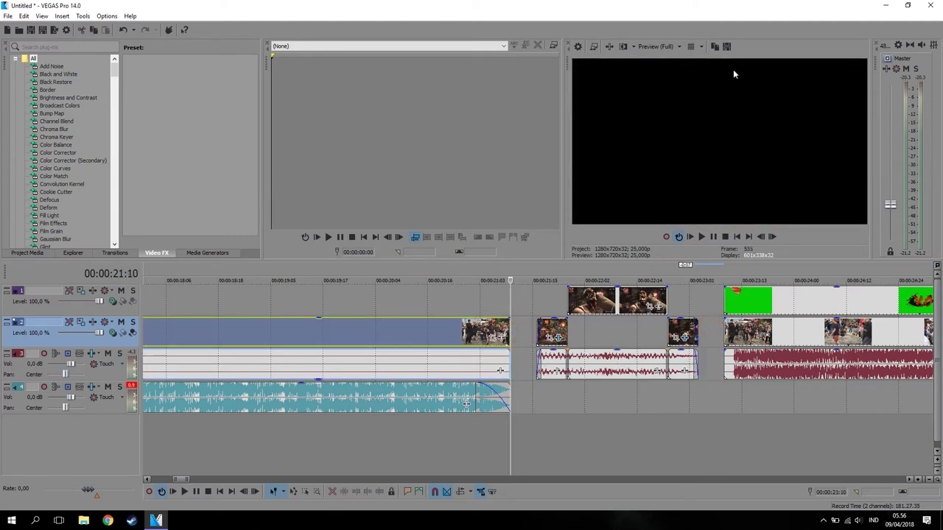
key(Left)
scroll(580, 397, up, 3)
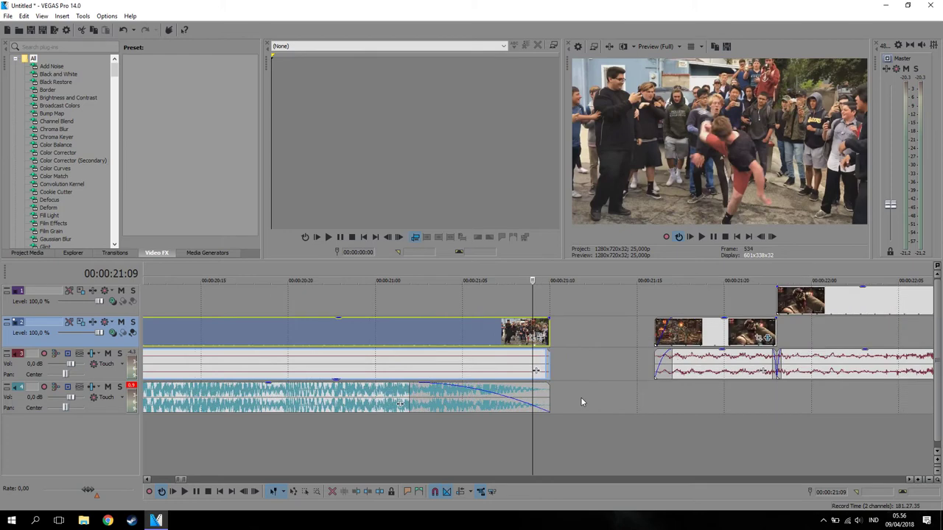
key(Right)
scroll(581, 397, up, 4)
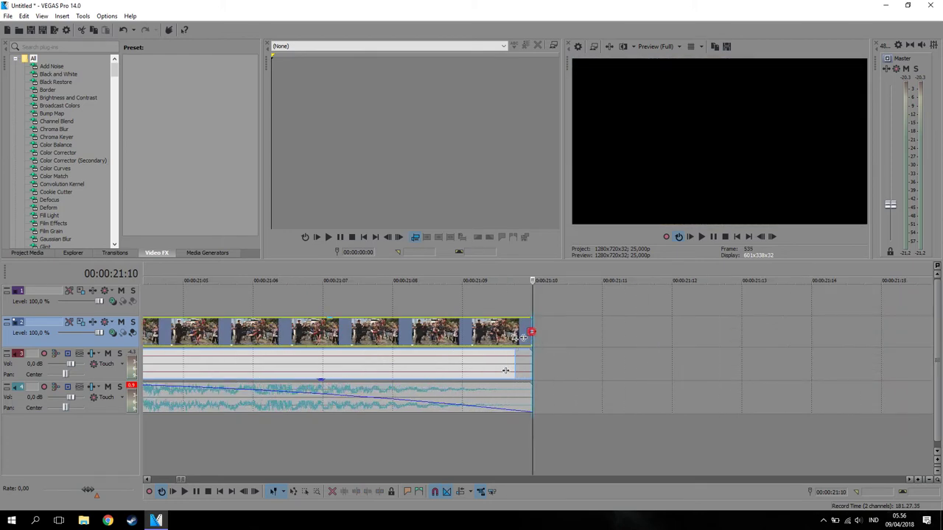
drag(532, 337, 589, 337)
key(Right)
key(Left)
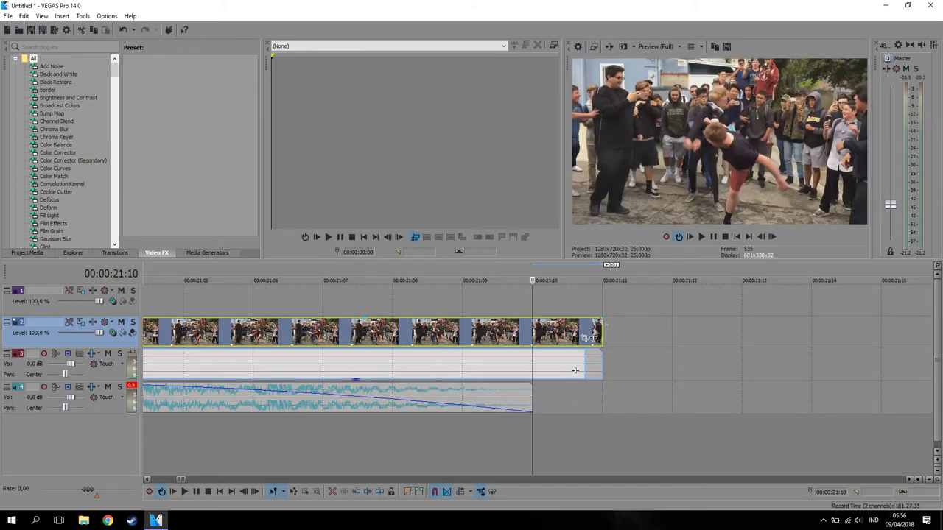
click(727, 46)
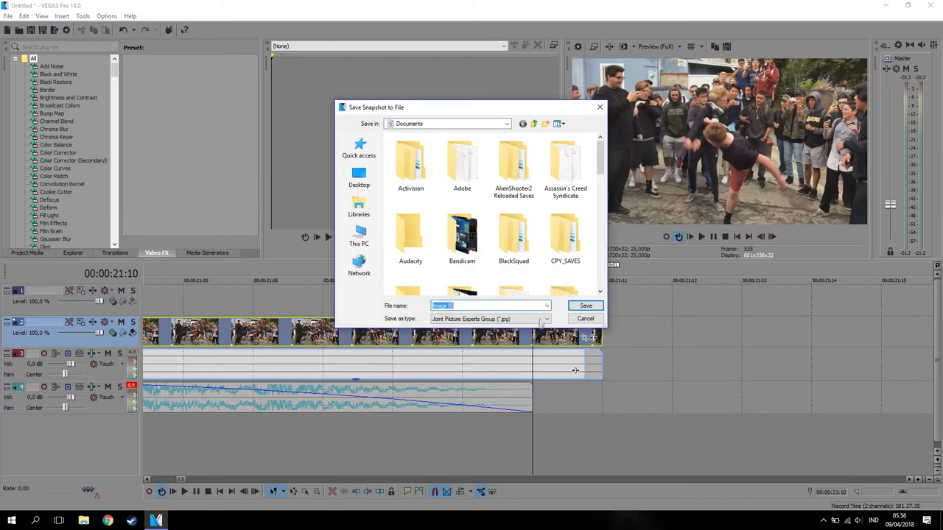
click(586, 306)
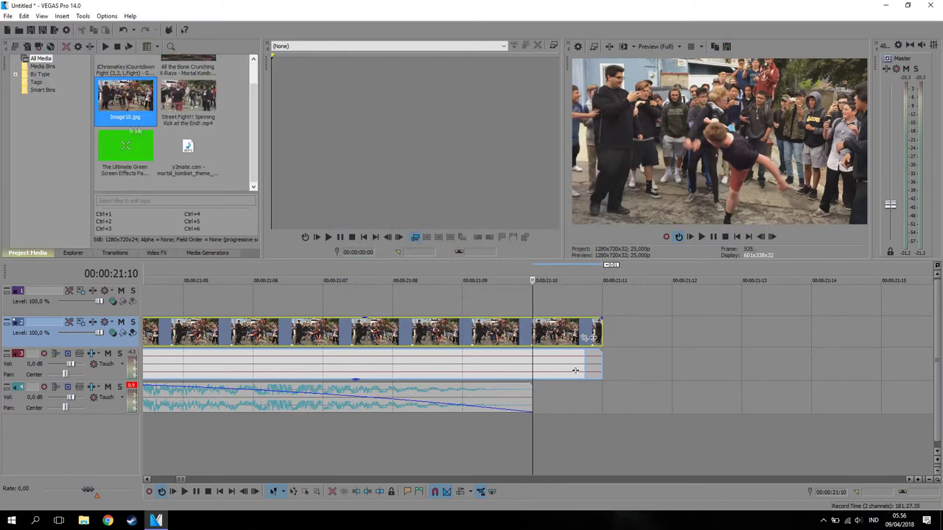
- Trim the main fight clip back to 00:00:21:10 and fill the gap up to the first Mortal Kombat piece with the Image10.jpg still
drag(600, 328, 532, 333)
drag(125, 109, 560, 332)
scroll(560, 332, down, 5)
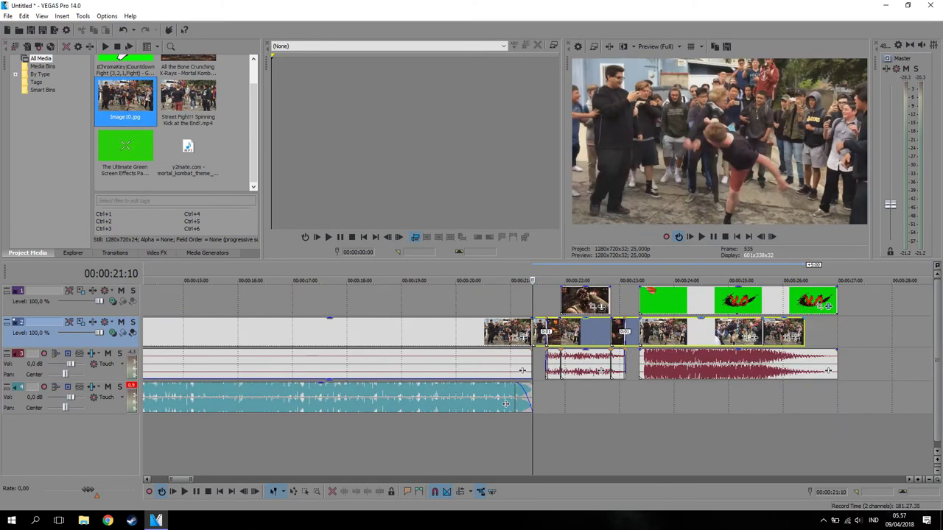
drag(626, 332, 483, 303)
drag(392, 300, 547, 409)
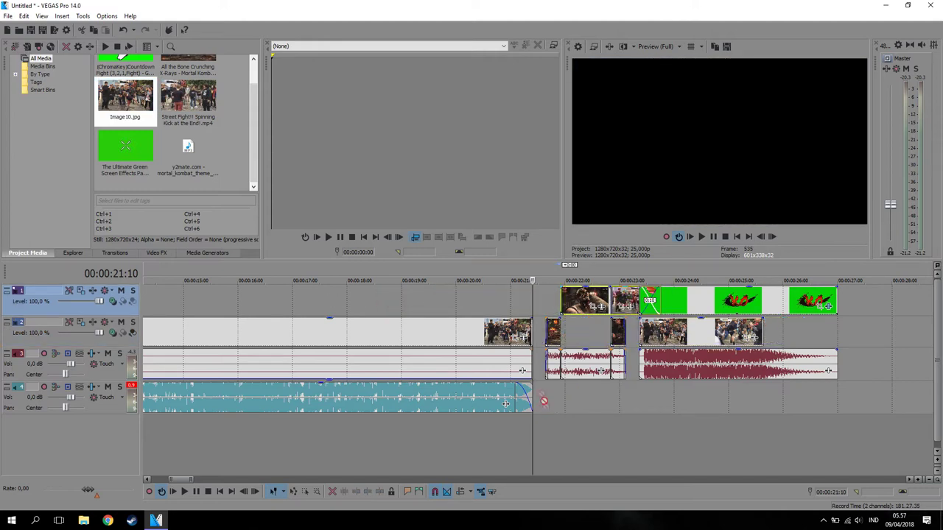
drag(623, 333, 546, 333)
scroll(553, 335, up, 4)
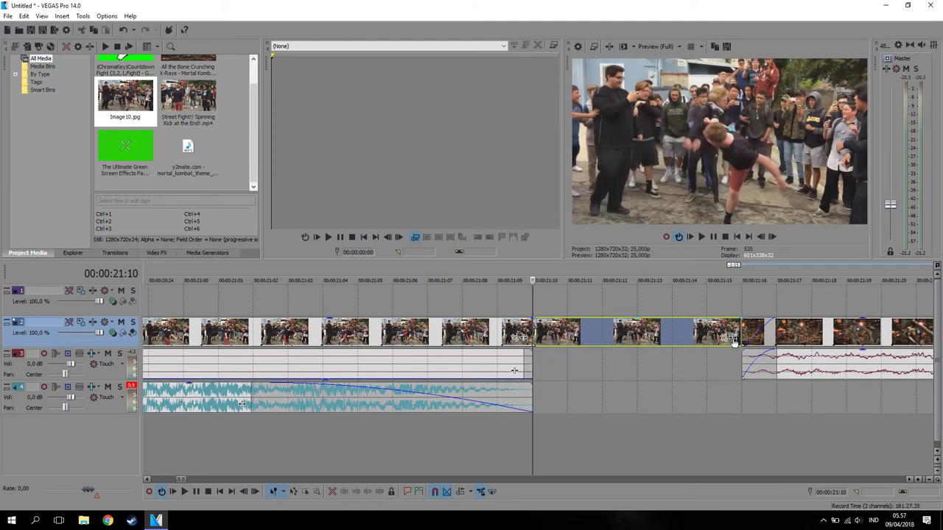
- Apply the Smooth Transition Zoom In A filter package to the still at 00:00:21:10 and overlap it one frame with the first Mortal Kombat piece
click(730, 339)
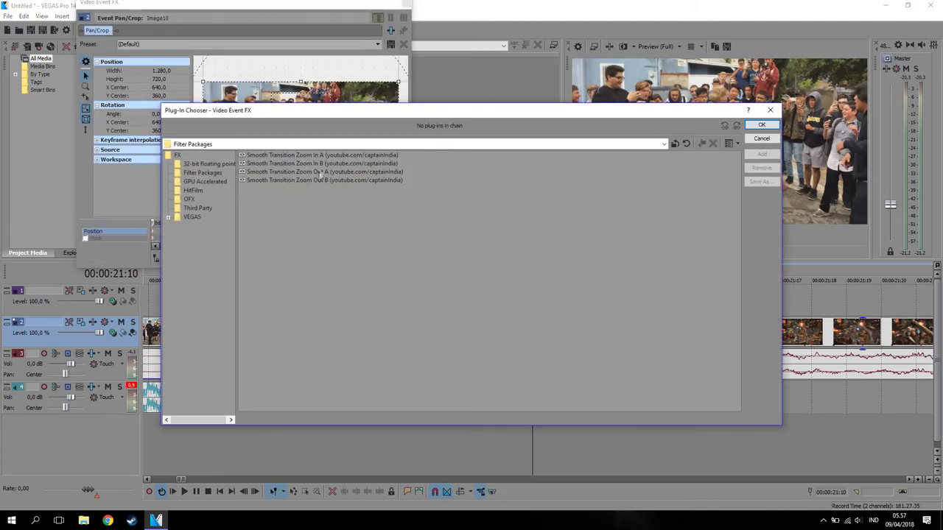
click(317, 154)
click(761, 125)
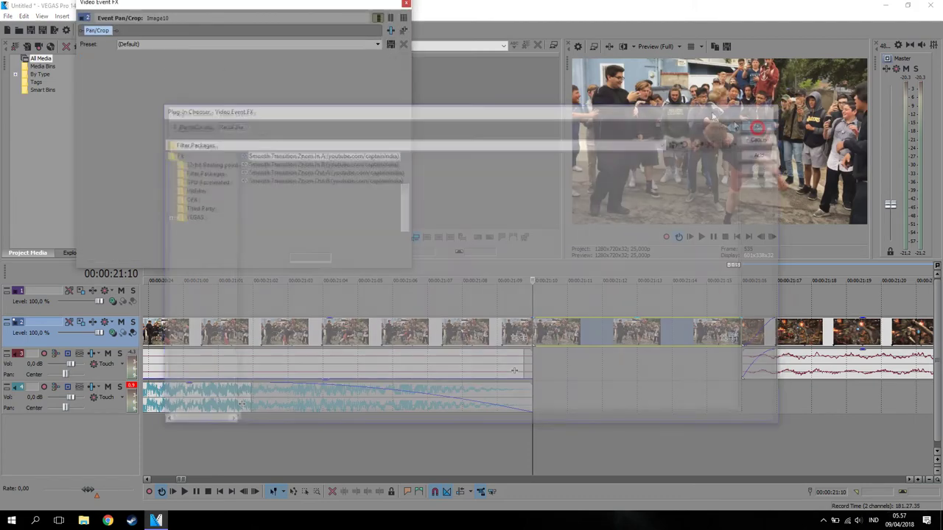
click(403, 3)
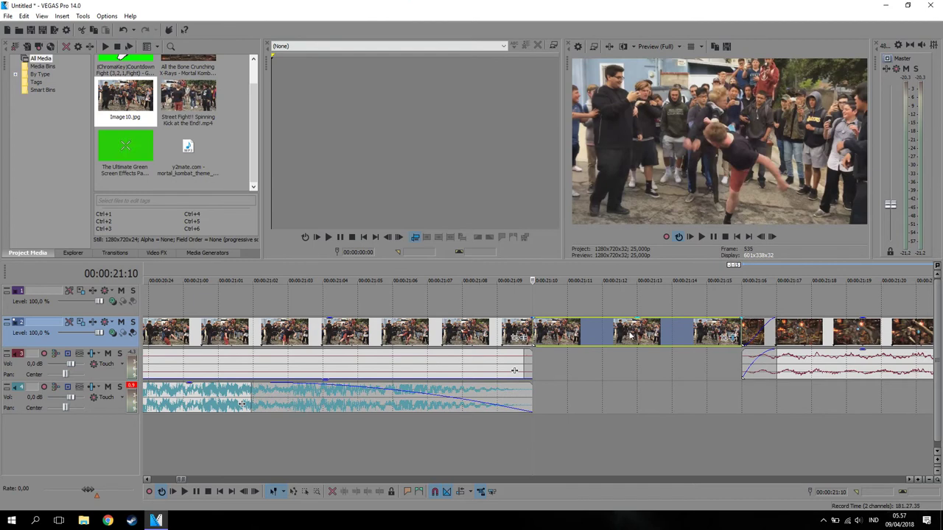
drag(626, 335, 660, 335)
drag(567, 328, 532, 327)
- Place a second Image10.jpg still at 00:00:23:03 after the Mortal Kombat end piece, trimmed to the start of the remaining fight clip
scroll(673, 350, down, 4)
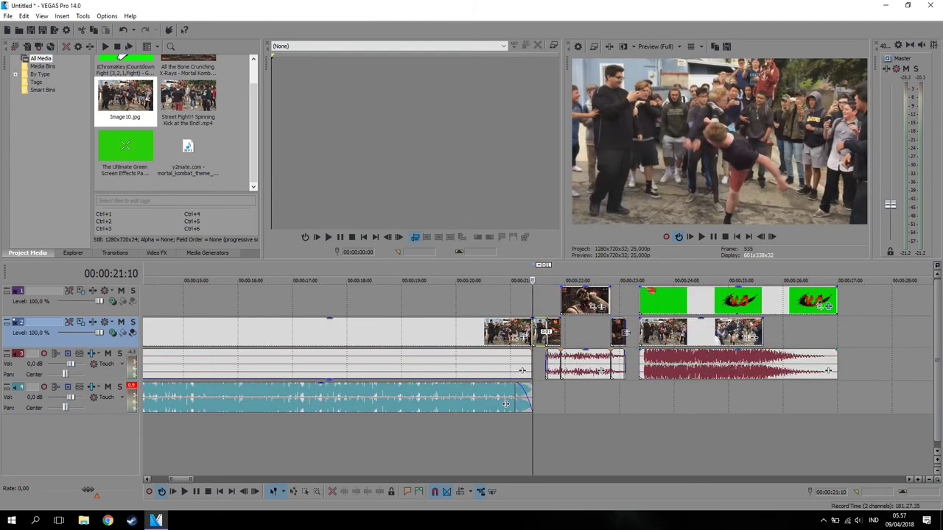
click(623, 332)
drag(125, 96, 526, 286)
key(ctrl+v)
drag(896, 329, 639, 337)
scroll(689, 342, up, 5)
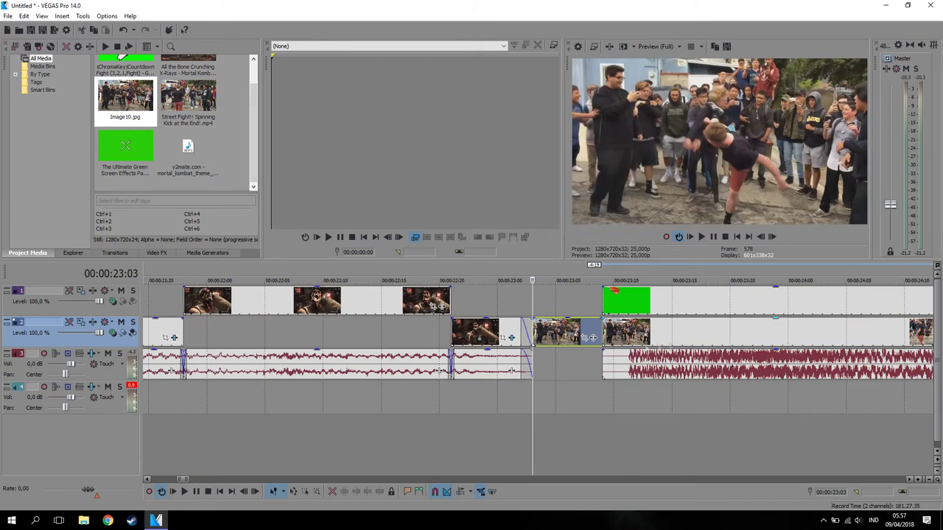
click(593, 337)
click(333, 181)
click(770, 126)
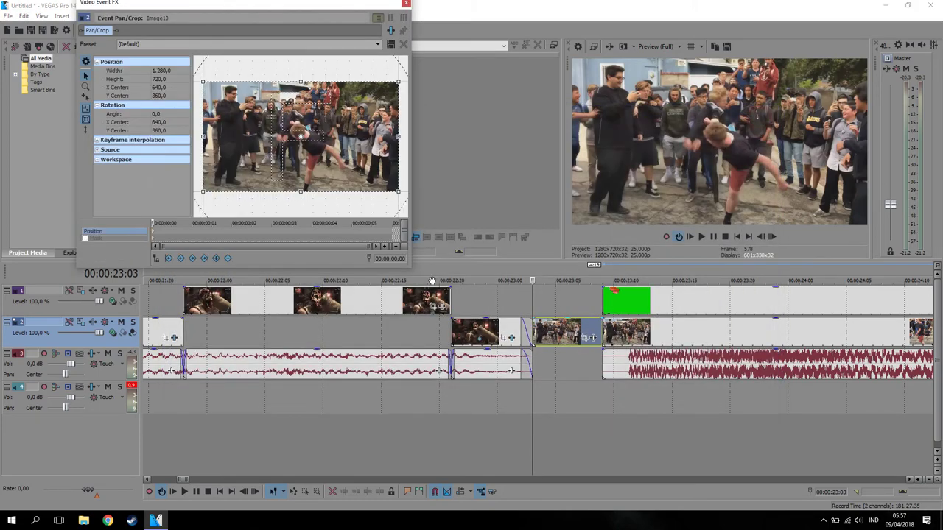
click(406, 3)
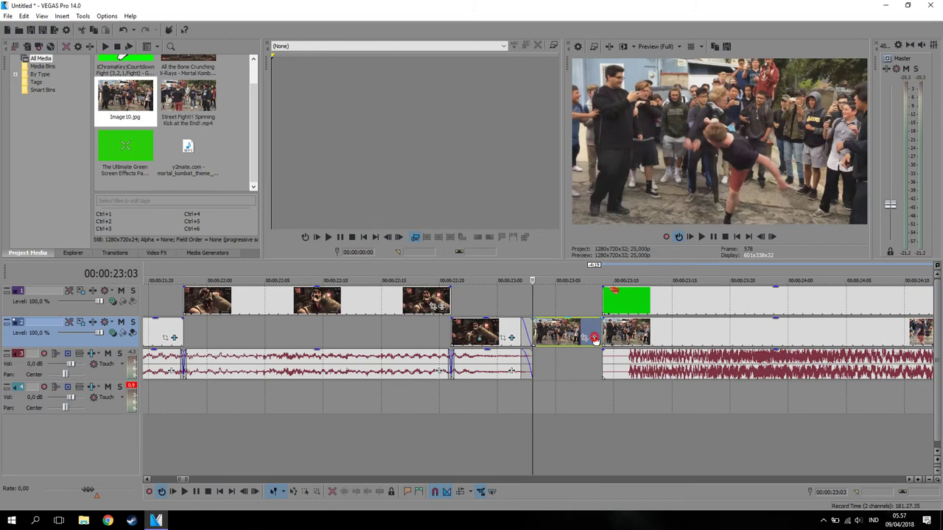
- Apply the Smooth Transition Zoom Out B filter package to the Image10 still at 00:00:23:03
click(590, 339)
click(355, 181)
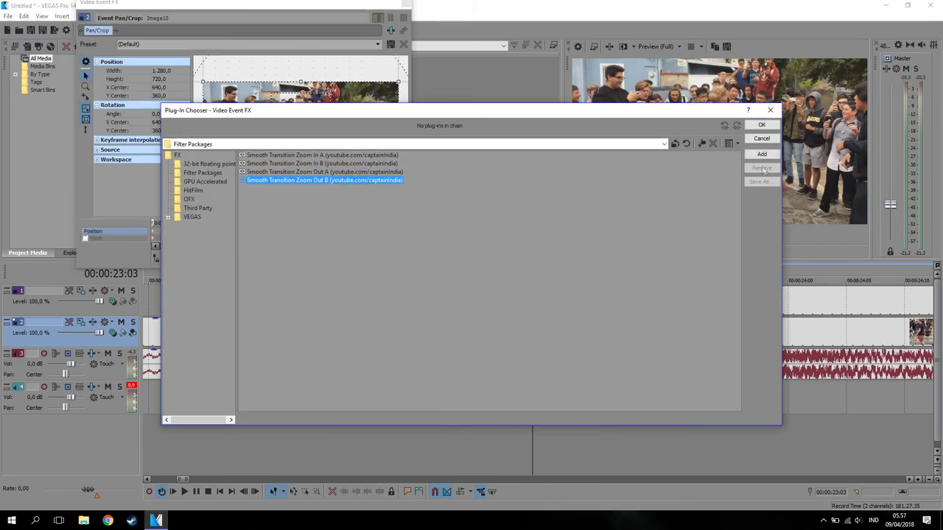
click(762, 125)
click(406, 4)
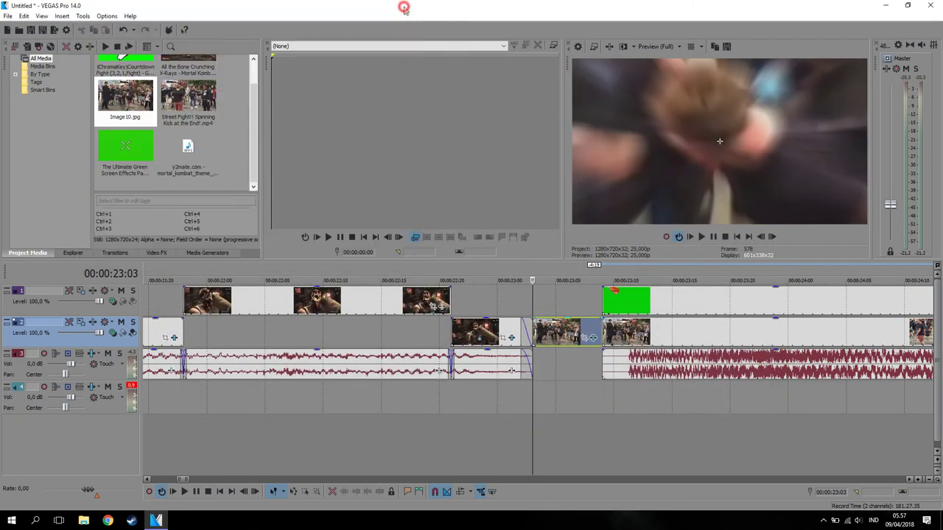
- Play the sequence from before the kick to the KO overlay to review the transitions, and inspect the cut into the first still
scroll(416, 308, down, 5)
click(439, 306)
click(411, 302)
click(354, 296)
click(702, 237)
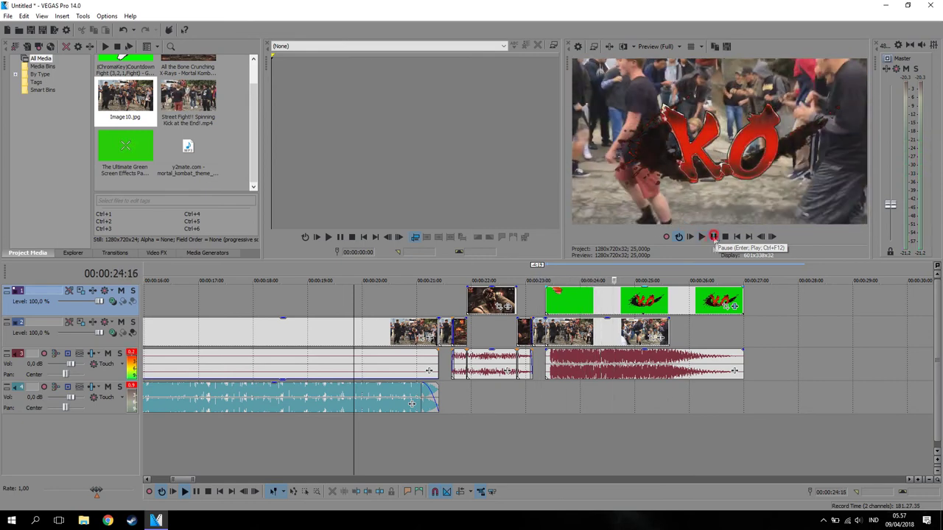
click(714, 237)
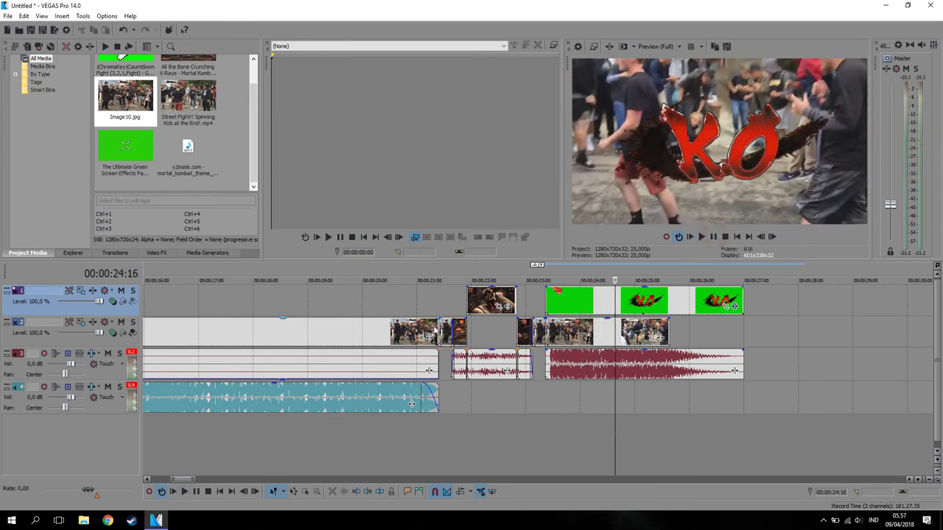
click(435, 331)
scroll(434, 331, up, 6)
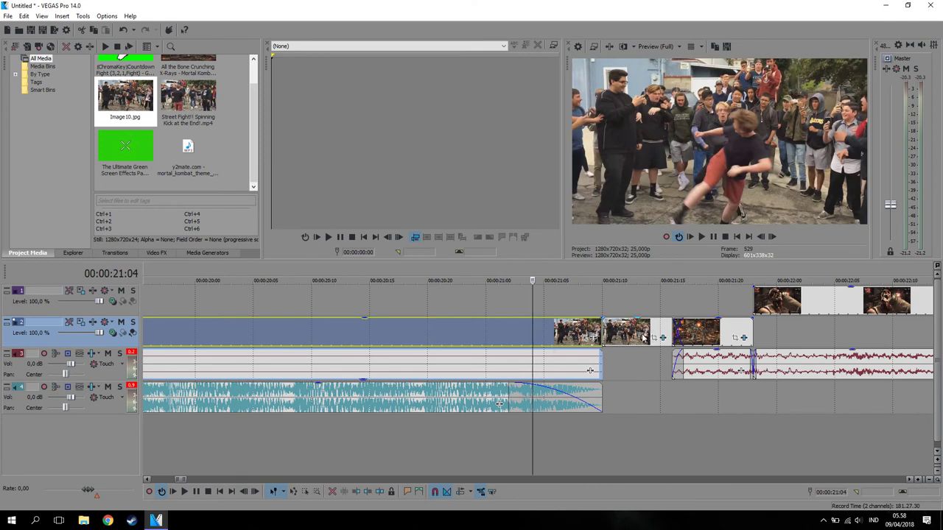
- Compare the kick stills with the Mortal Kombat X-ray clip around 00:00:22:07, and flip that X-ray clip horizontally in Pan/Crop
click(602, 343)
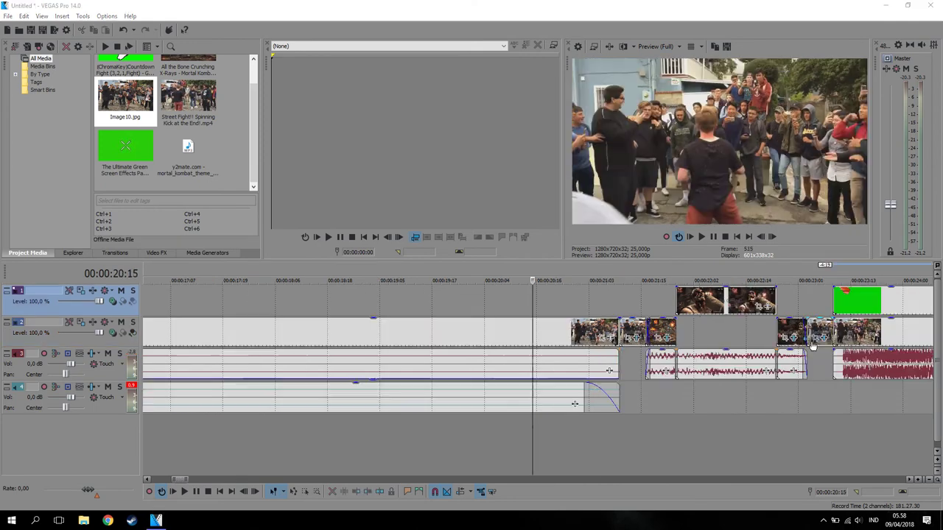
click(628, 331)
click(827, 328)
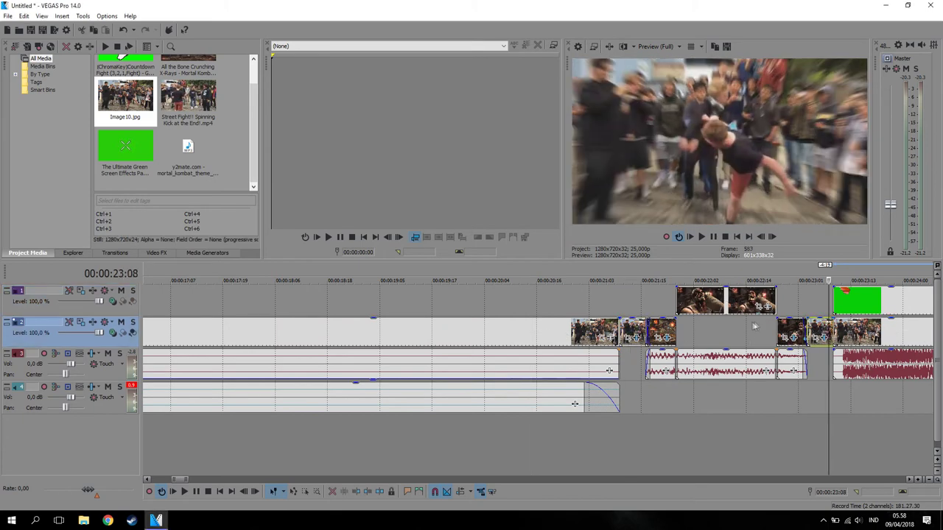
click(715, 300)
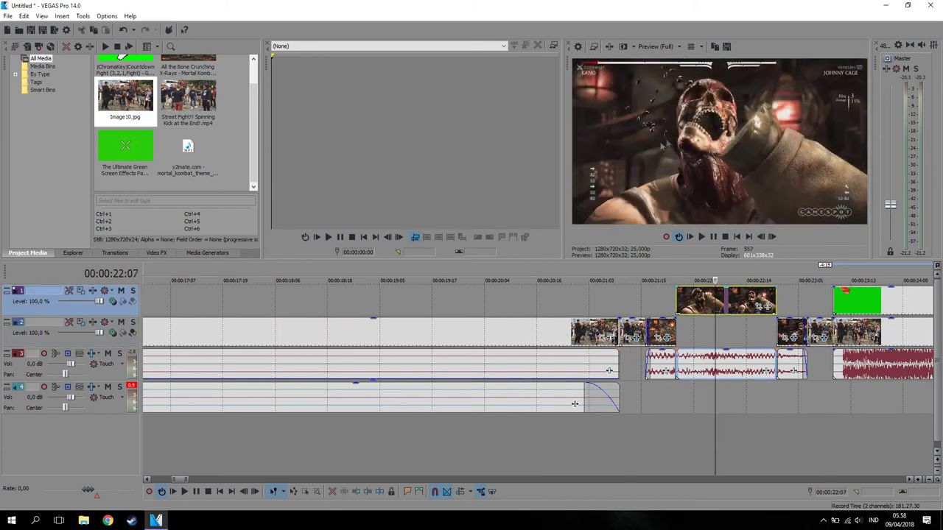
click(634, 330)
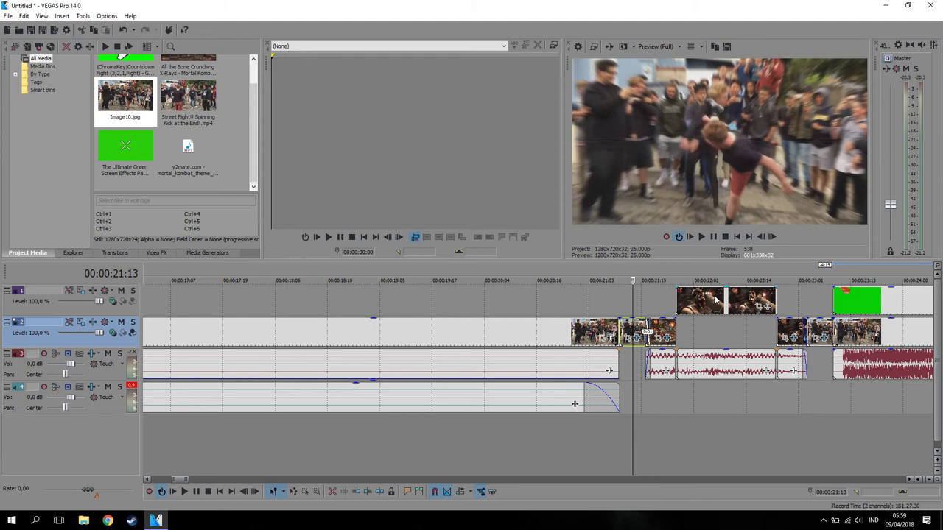
click(759, 306)
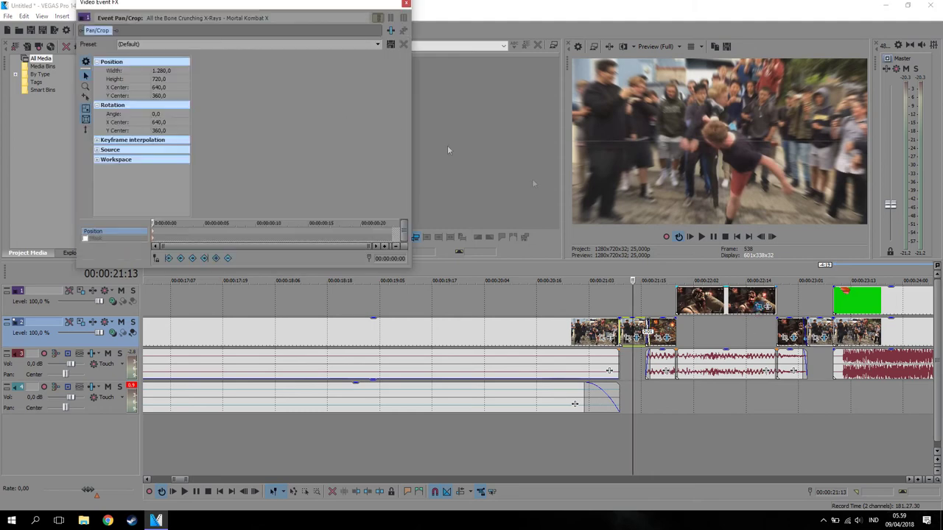
right_click(270, 152)
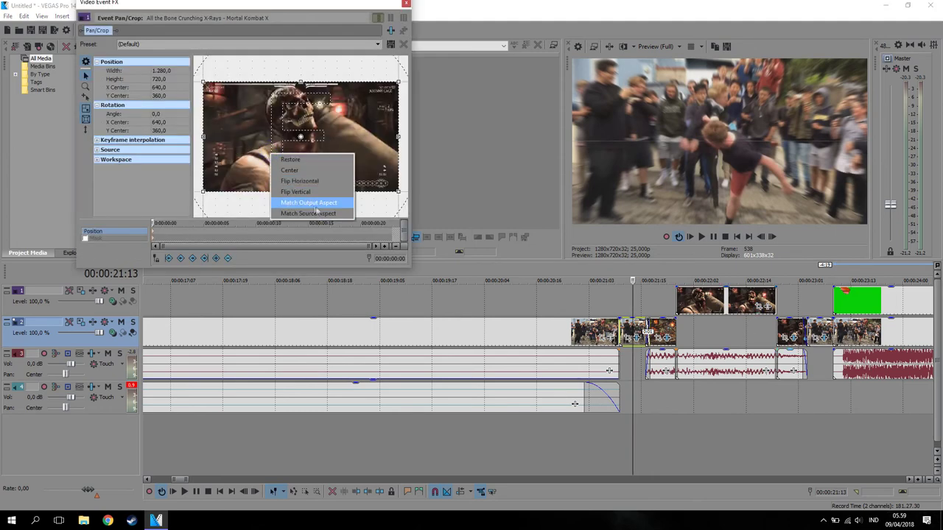
click(319, 181)
click(405, 3)
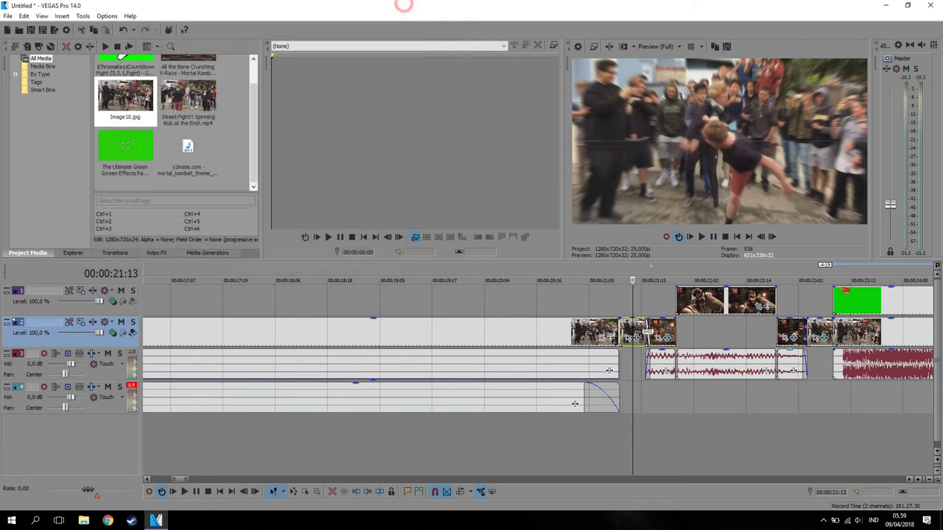
- Flip the first Mortal Kombat piece, directly after the first kick still, horizontally in Pan/Crop
right_click(655, 332)
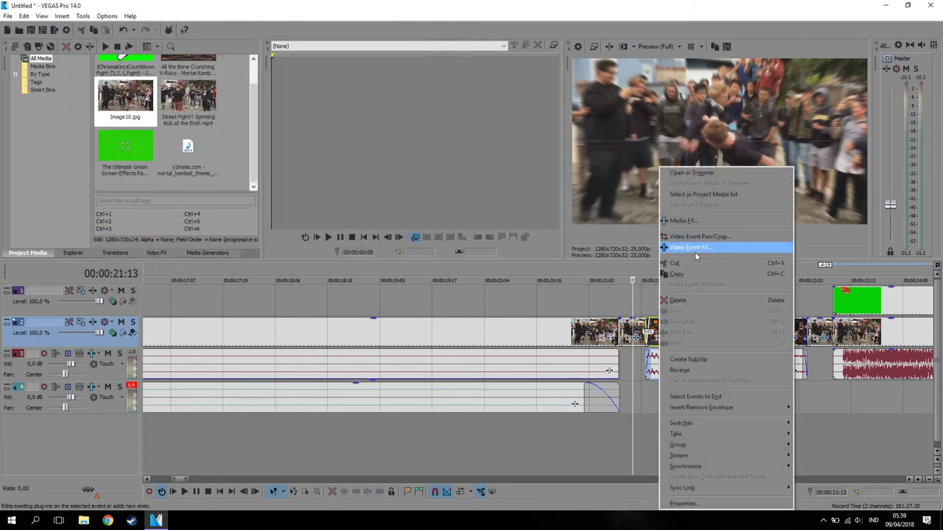
click(588, 299)
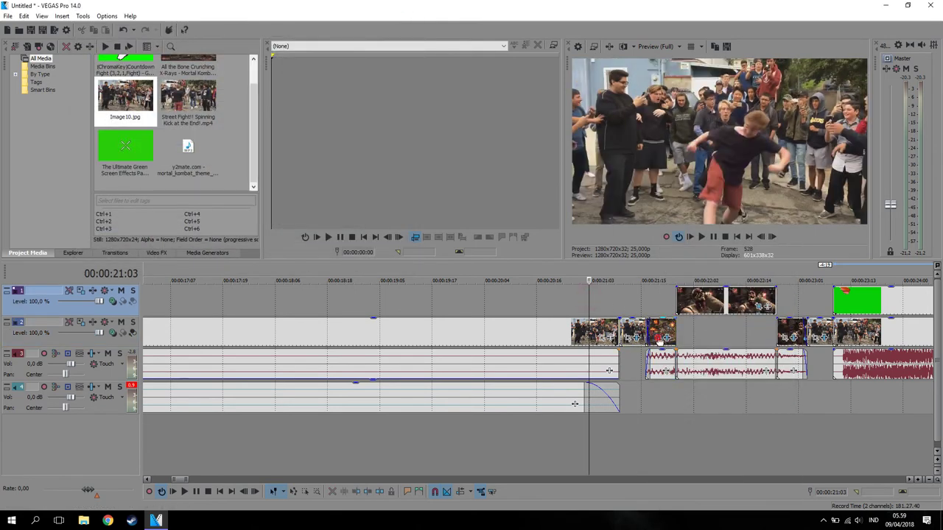
click(659, 338)
right_click(313, 142)
click(358, 170)
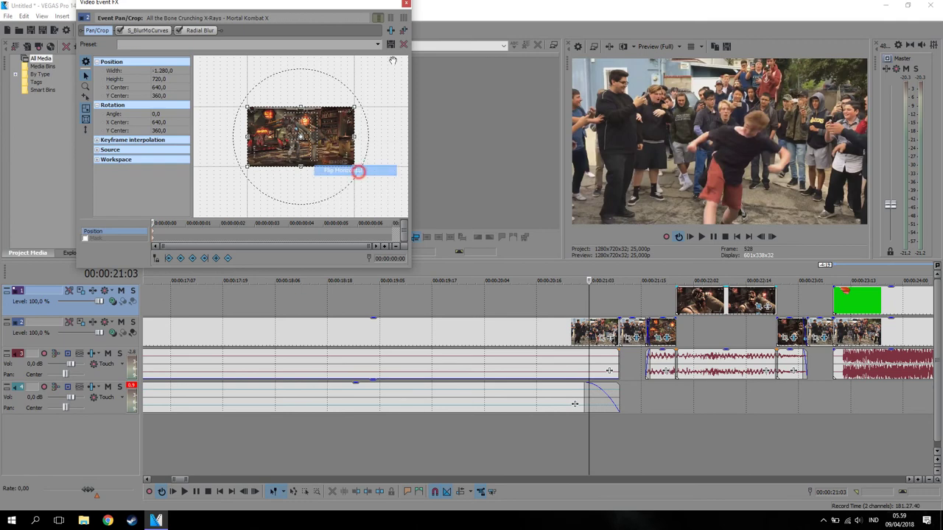
click(405, 3)
- Flip the Mortal Kombat end piece at 00:00:23:00 horizontally in Pan/Crop
click(794, 333)
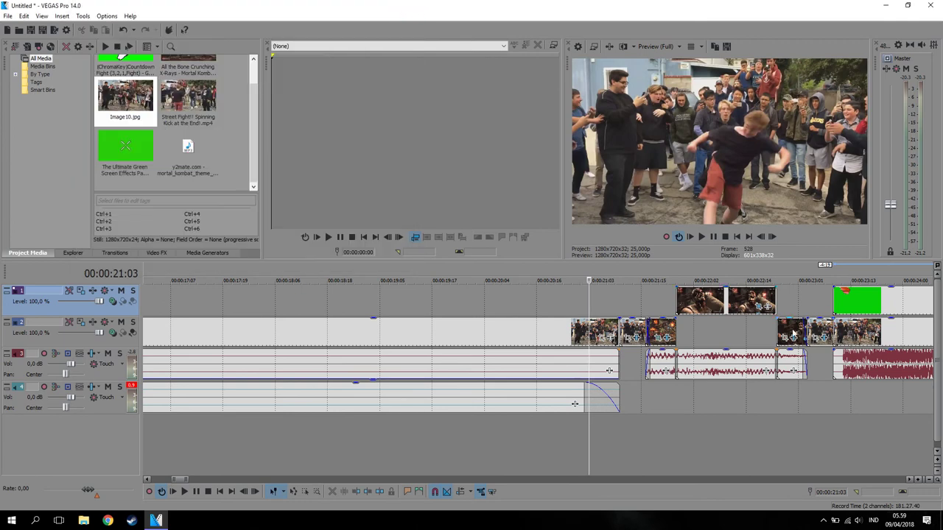
right_click(792, 333)
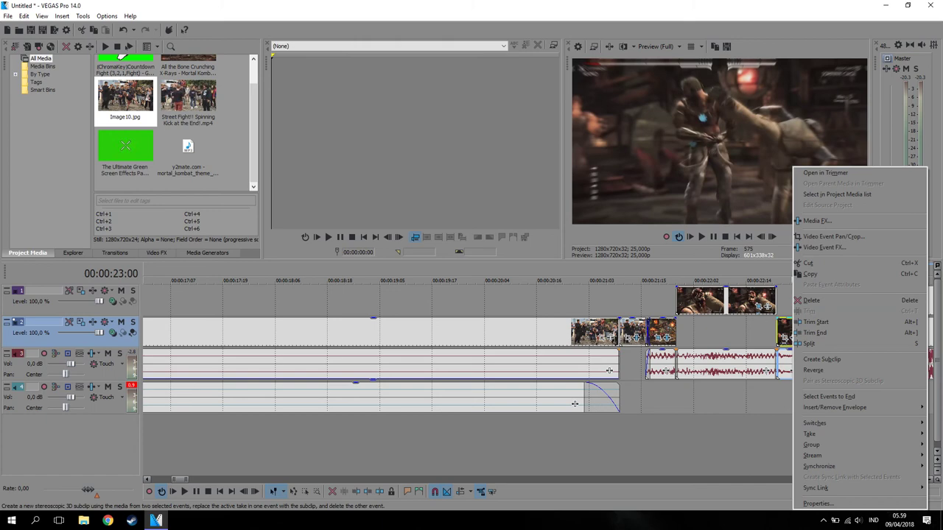
click(783, 340)
click(784, 340)
right_click(297, 139)
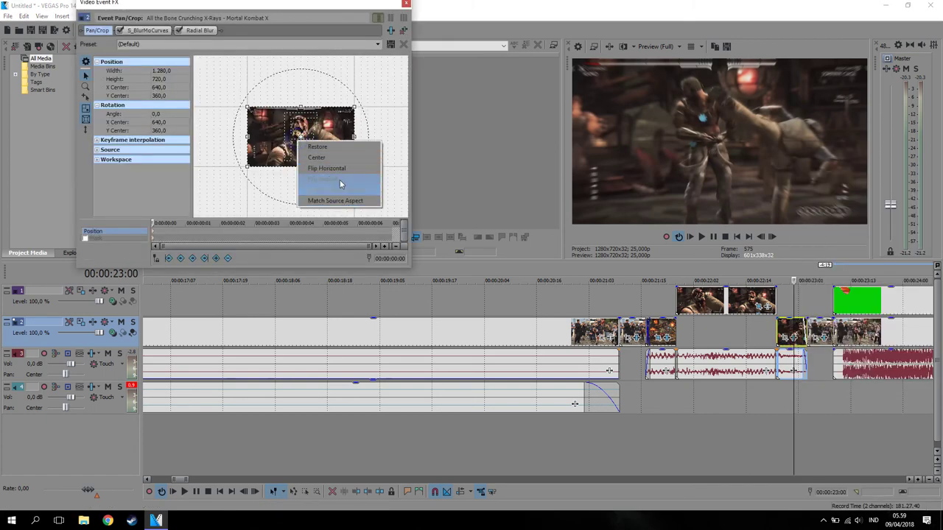
click(328, 168)
click(405, 3)
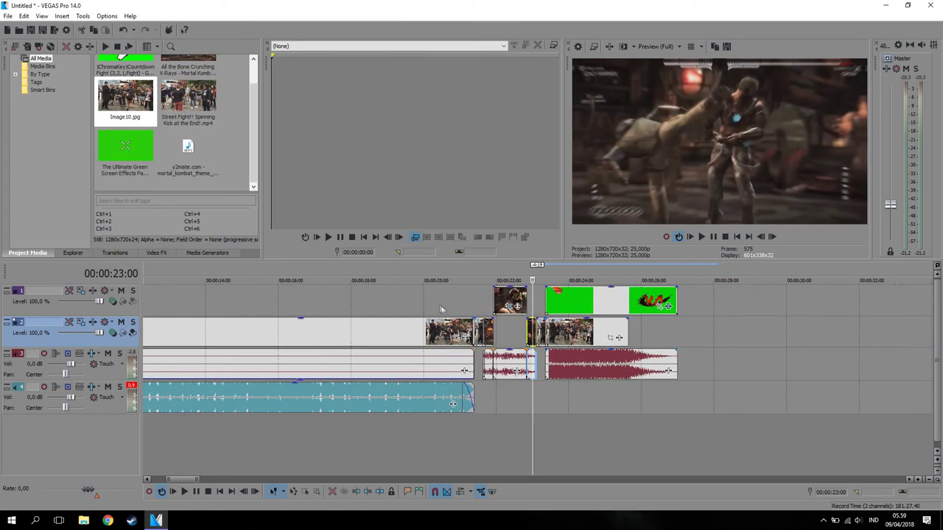
- Play the sequence from just before the kick through the KO overlay to review the flipped Mortal Kombat pieces
click(441, 302)
click(703, 239)
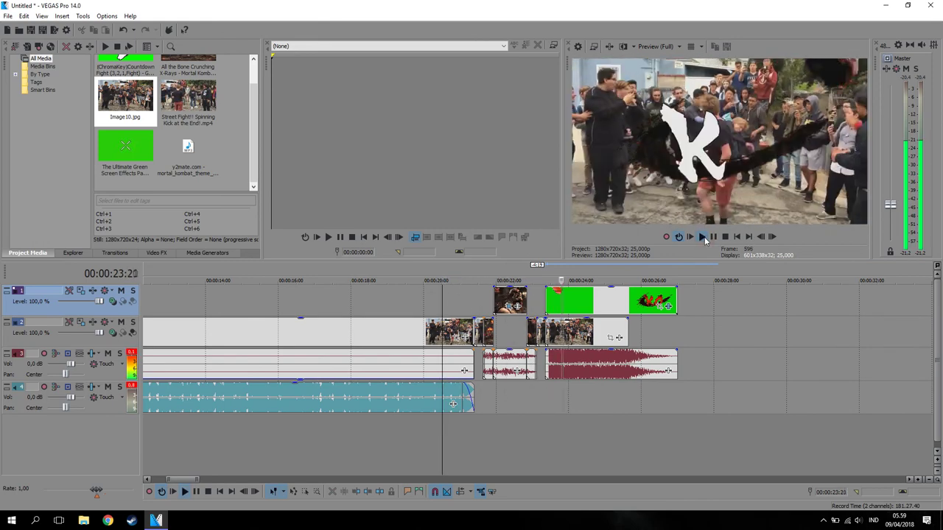
click(713, 239)
scroll(683, 319, down, 3)
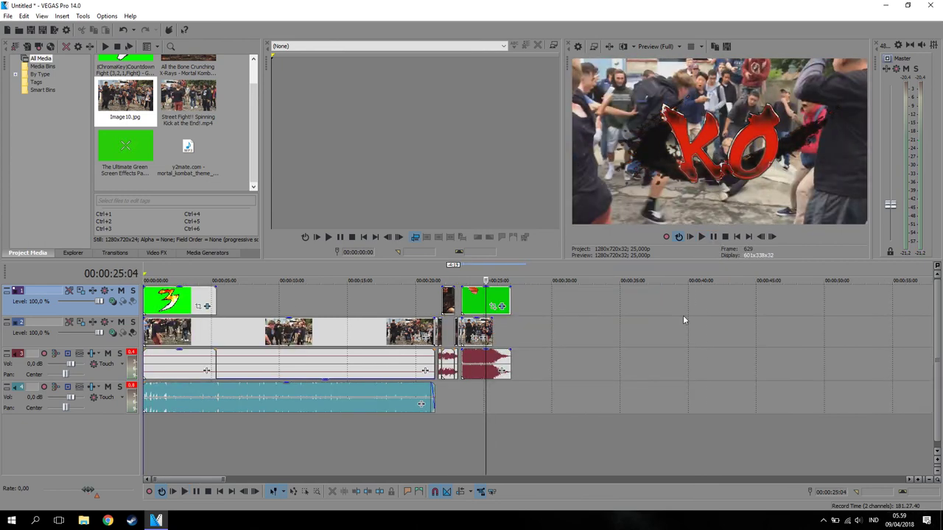